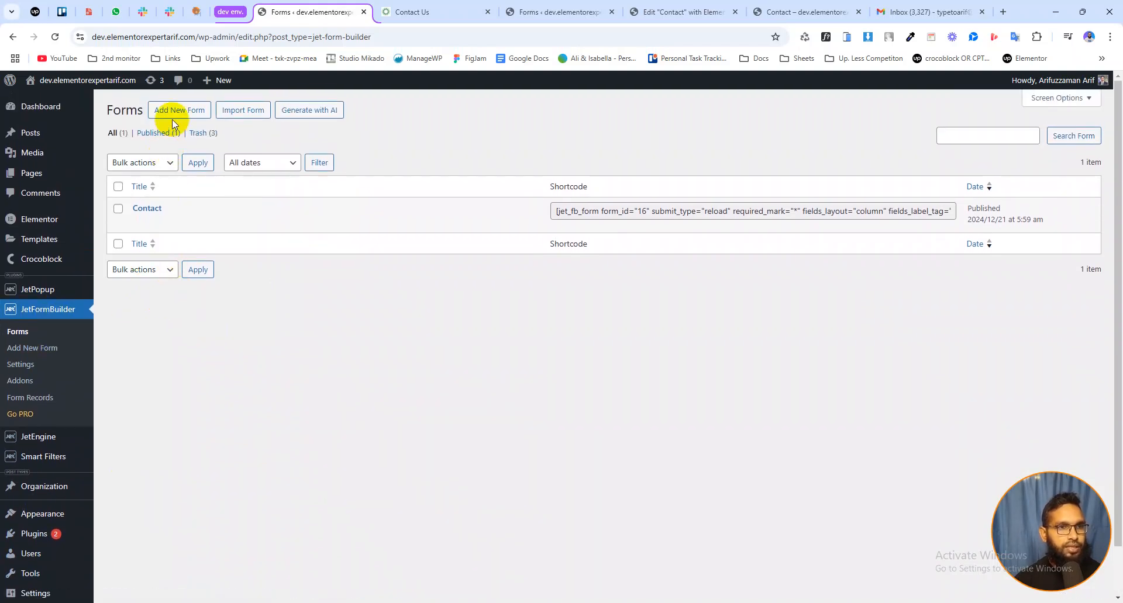
# Step: Create a new form titled "New contact" and start its layout from scratch
pyautogui.click(176, 114)
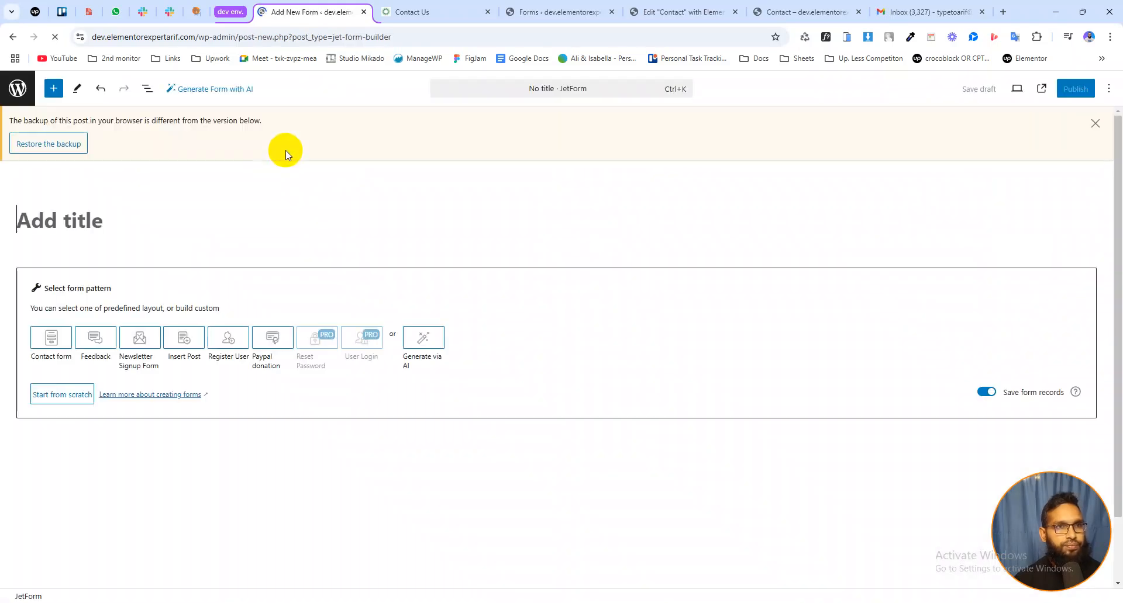
pyautogui.click(51, 221)
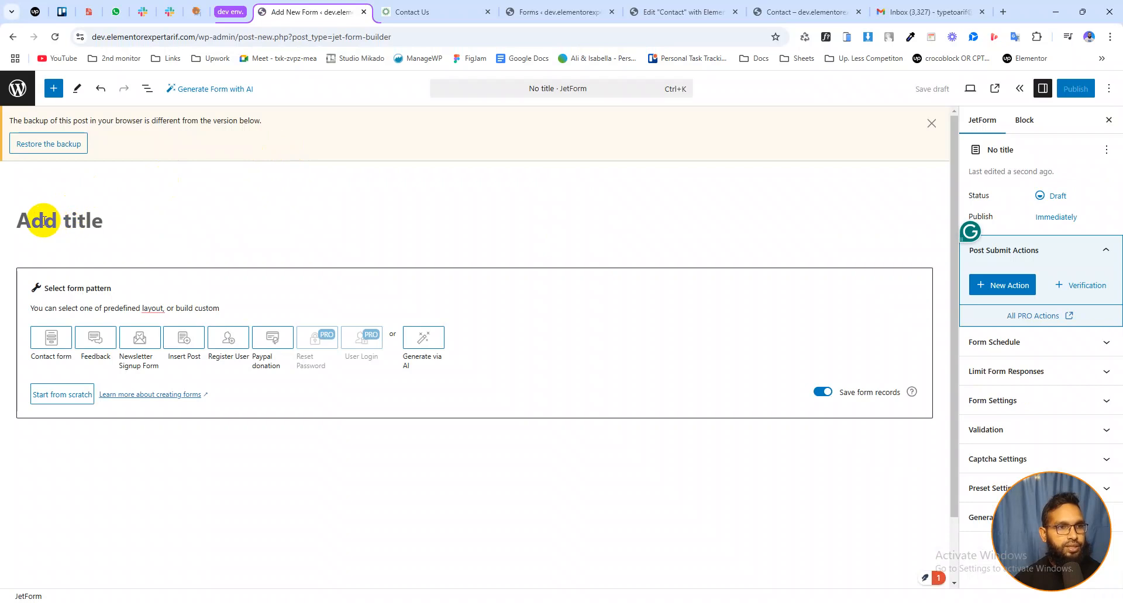
pyautogui.write('New contact')
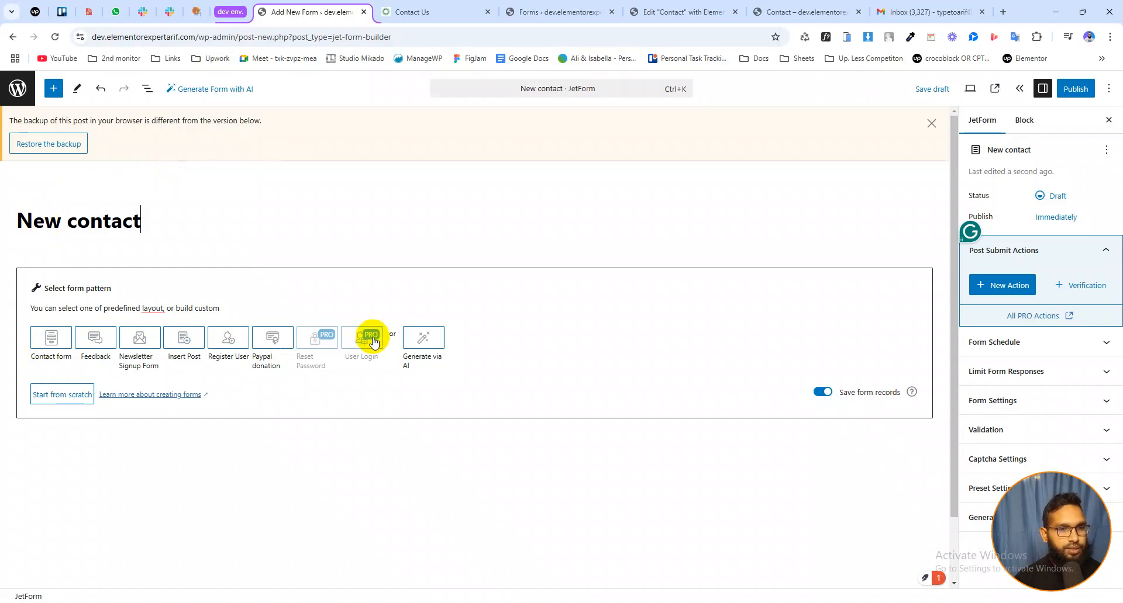
pyautogui.click(56, 394)
pyautogui.click(260, 514)
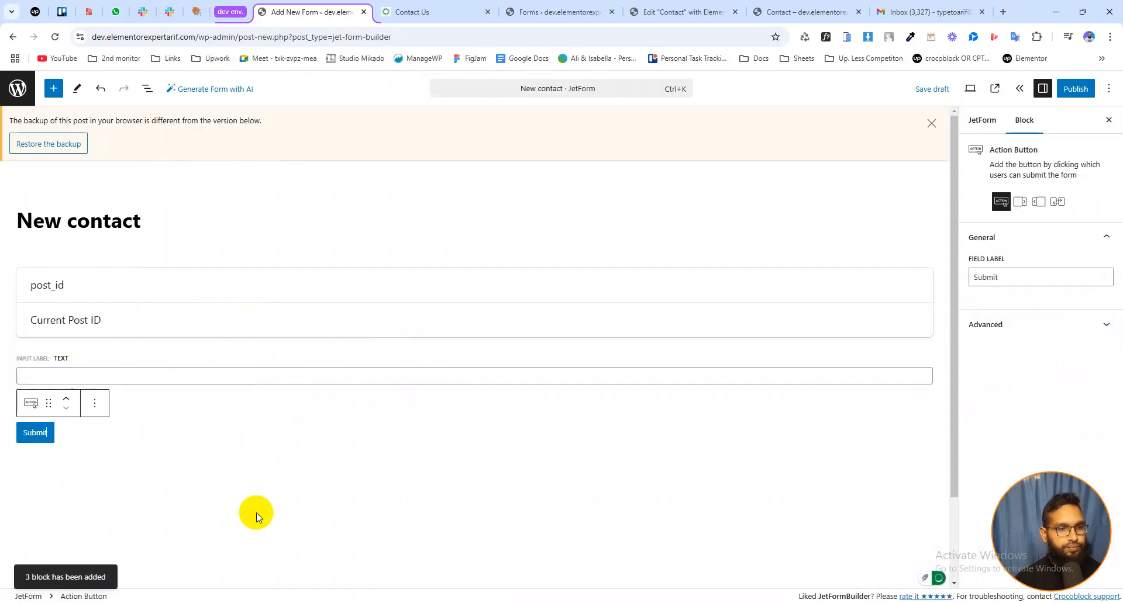
# Step: Delete the default Text input block above the Submit button
pyautogui.scroll(-2, 187, 271)
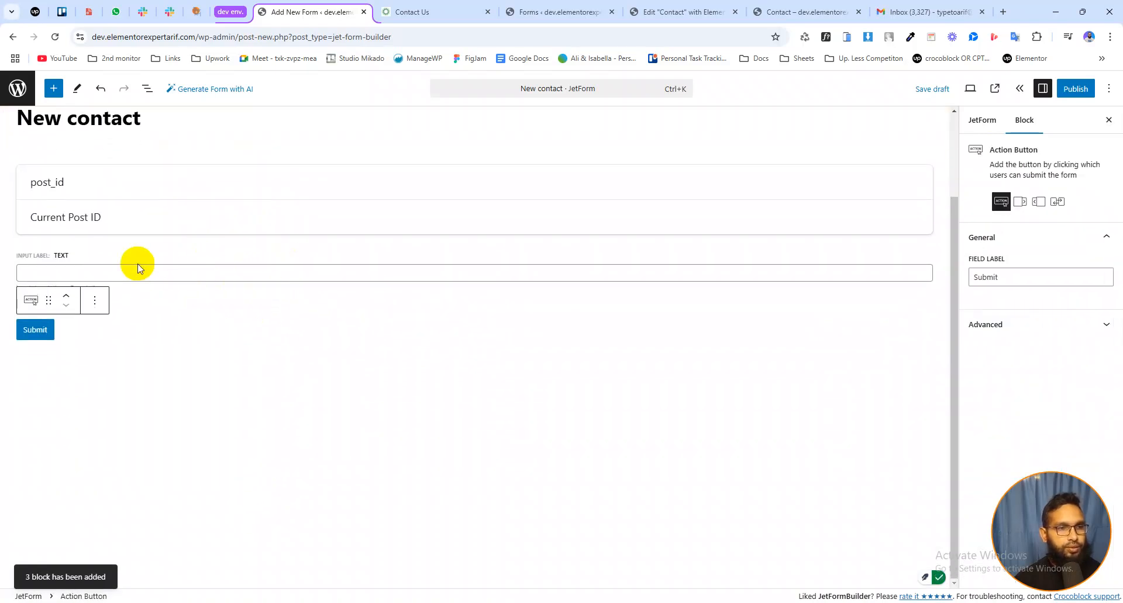
pyautogui.click(88, 257)
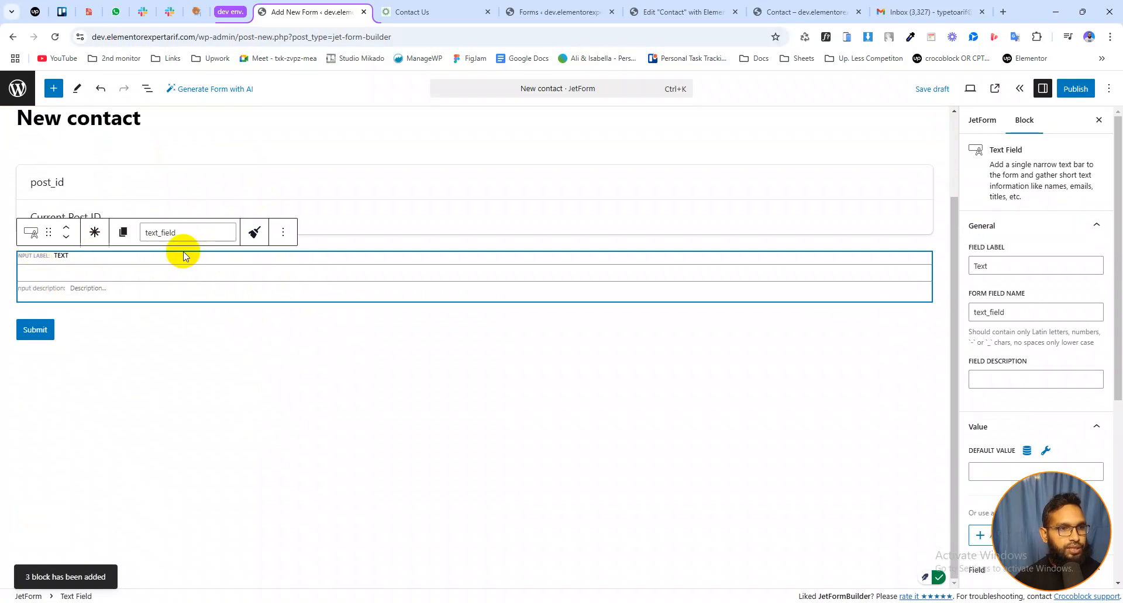
pyautogui.click(283, 232)
pyautogui.click(293, 480)
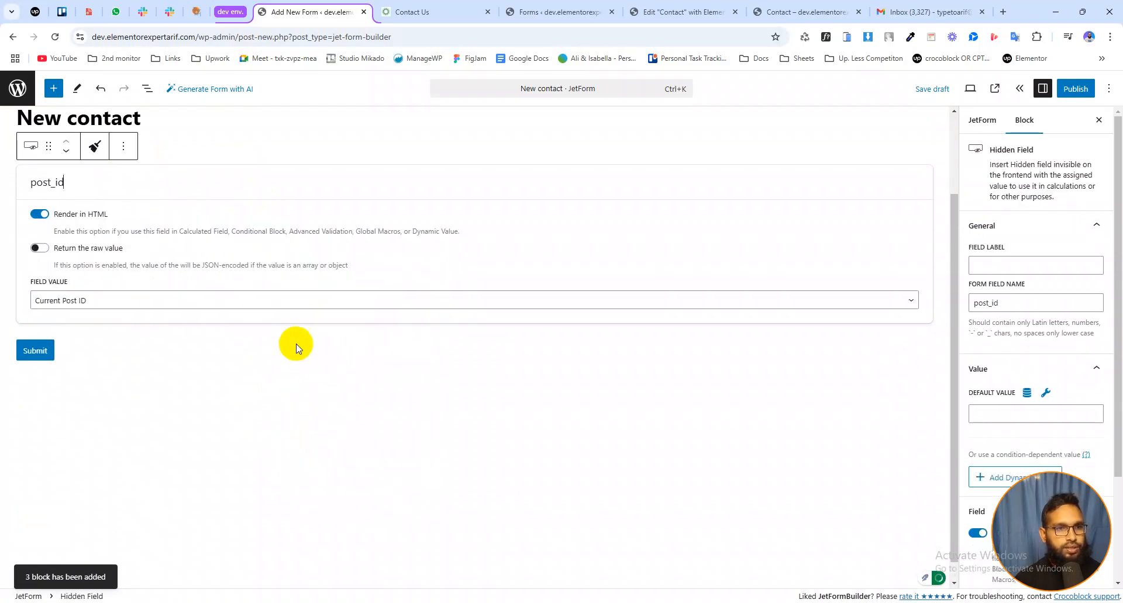
# Step: Add a Text Field block below the hidden post_id field and label it "Name"
pyautogui.click(52, 90)
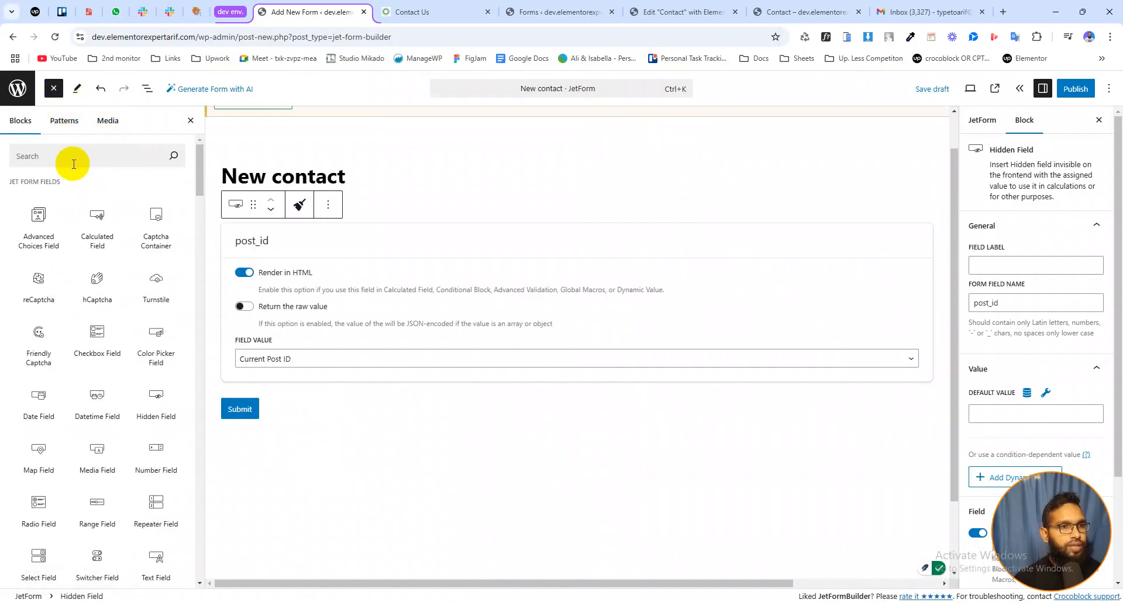
pyautogui.click(48, 153)
pyautogui.write('text')
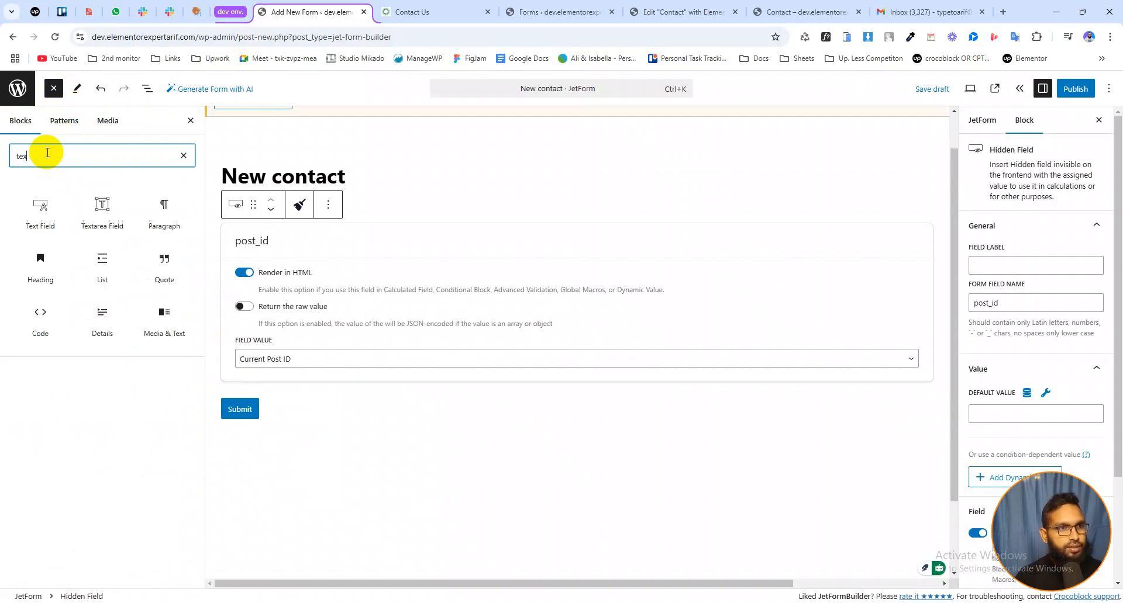
pyautogui.click(40, 208)
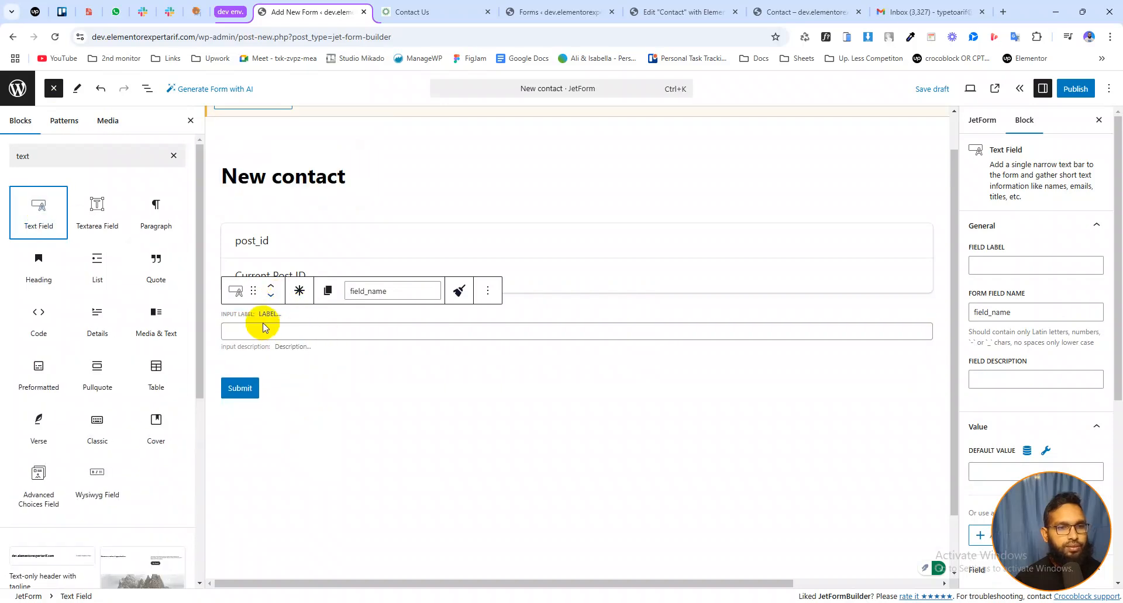
pyautogui.click(268, 313)
pyautogui.write('Name')
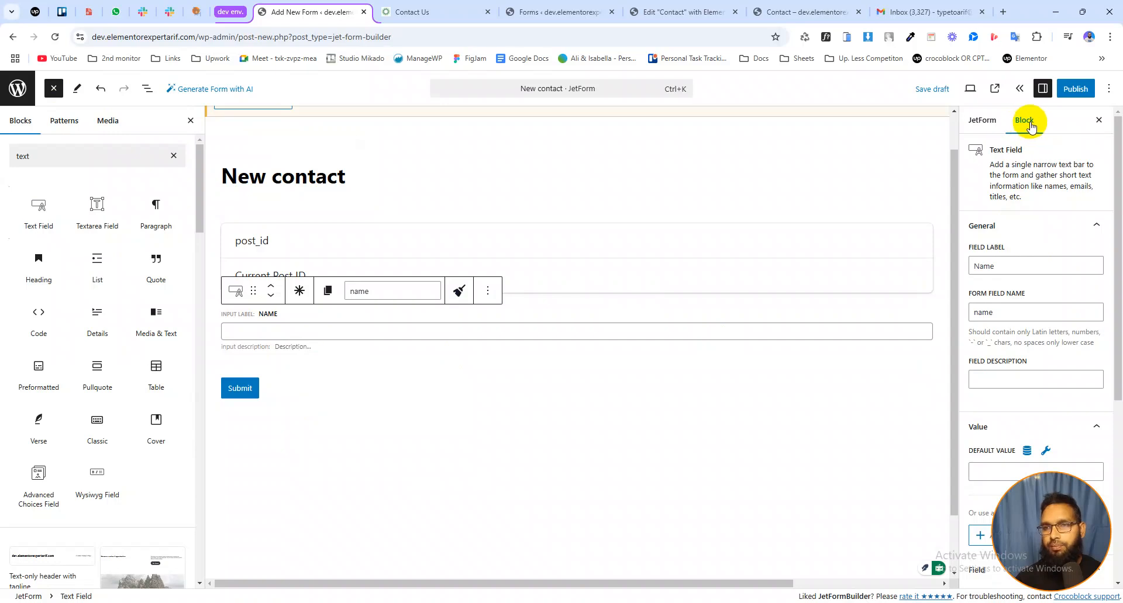
# Step: Give the Name field the placeholder "Name" in its advanced settings
pyautogui.click(239, 315)
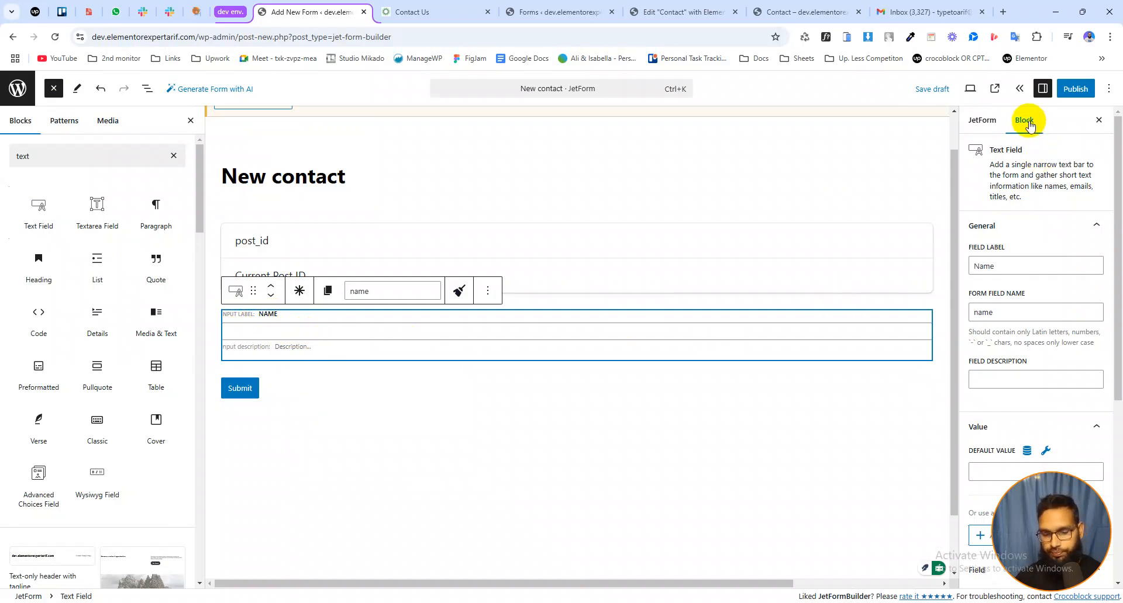
pyautogui.click(1094, 226)
pyautogui.click(1091, 255)
pyautogui.click(1095, 283)
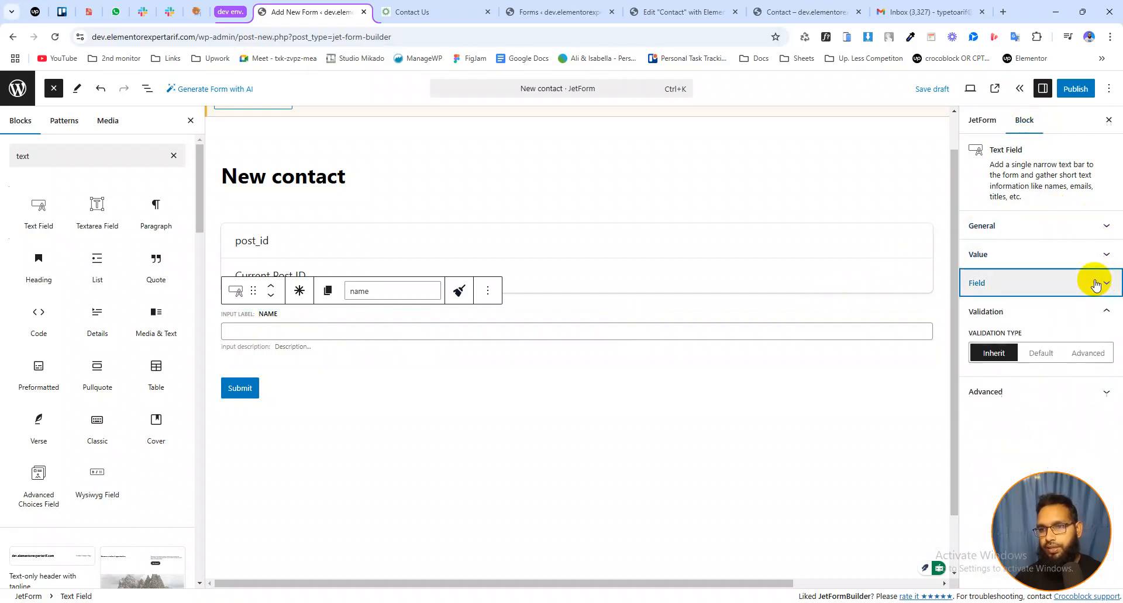
pyautogui.click(1104, 315)
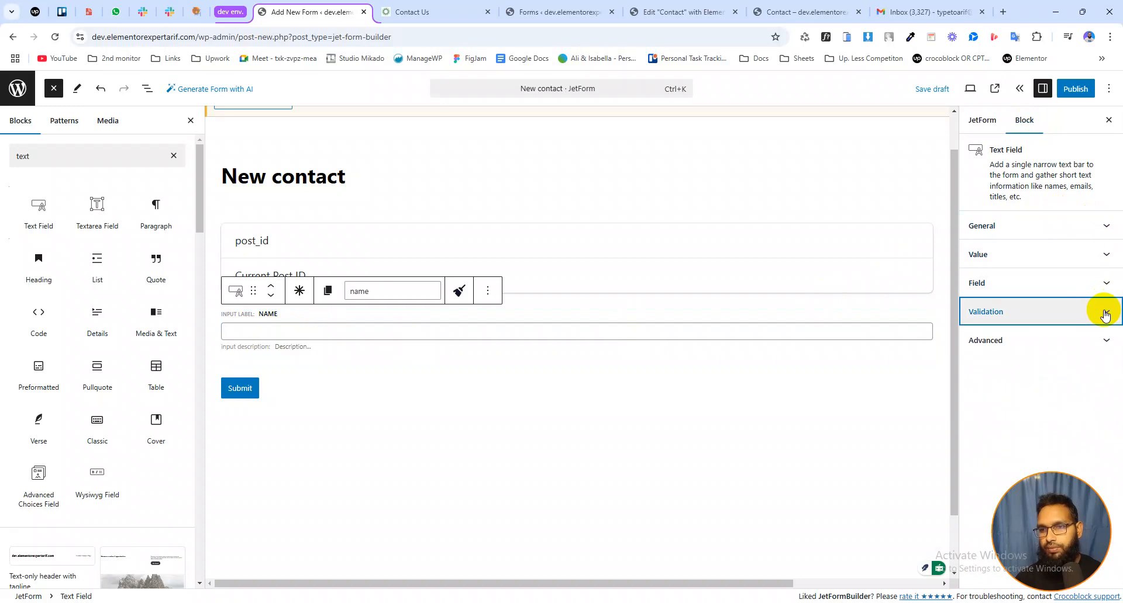
pyautogui.click(995, 341)
pyautogui.click(994, 377)
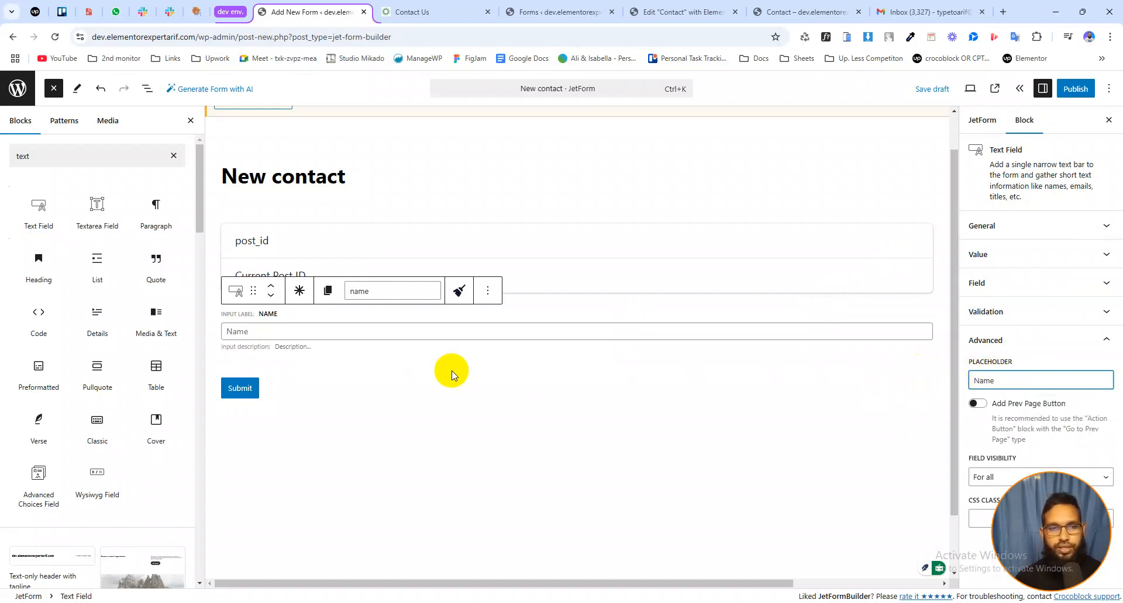
# Step: Select Text as the field type of the Name field
pyautogui.click(35, 159)
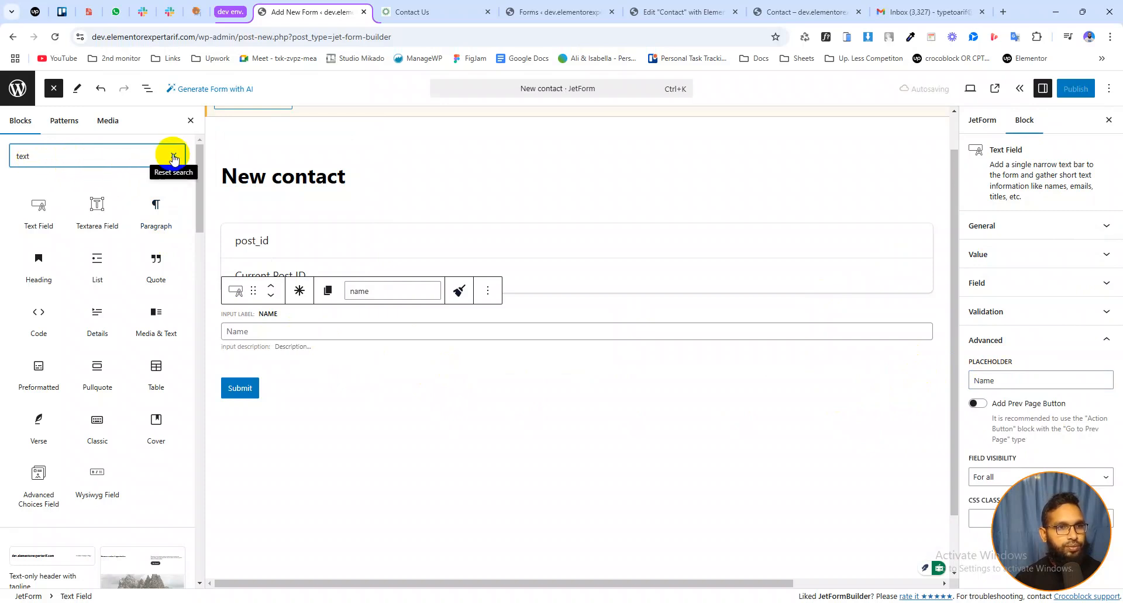
pyautogui.click(998, 255)
pyautogui.click(1000, 227)
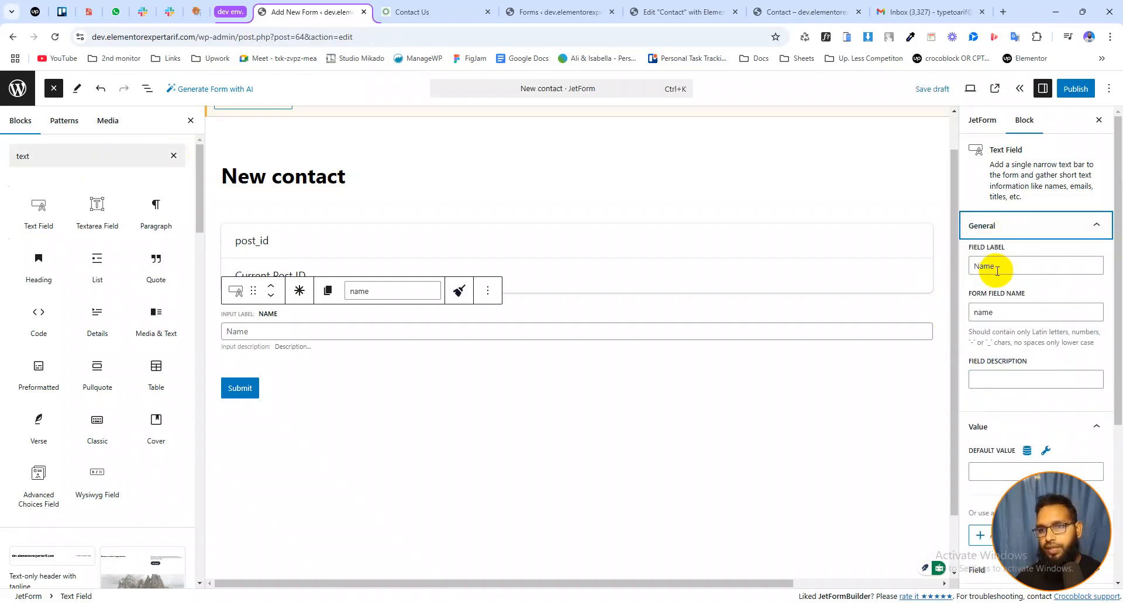
pyautogui.scroll(-3, 1014, 362)
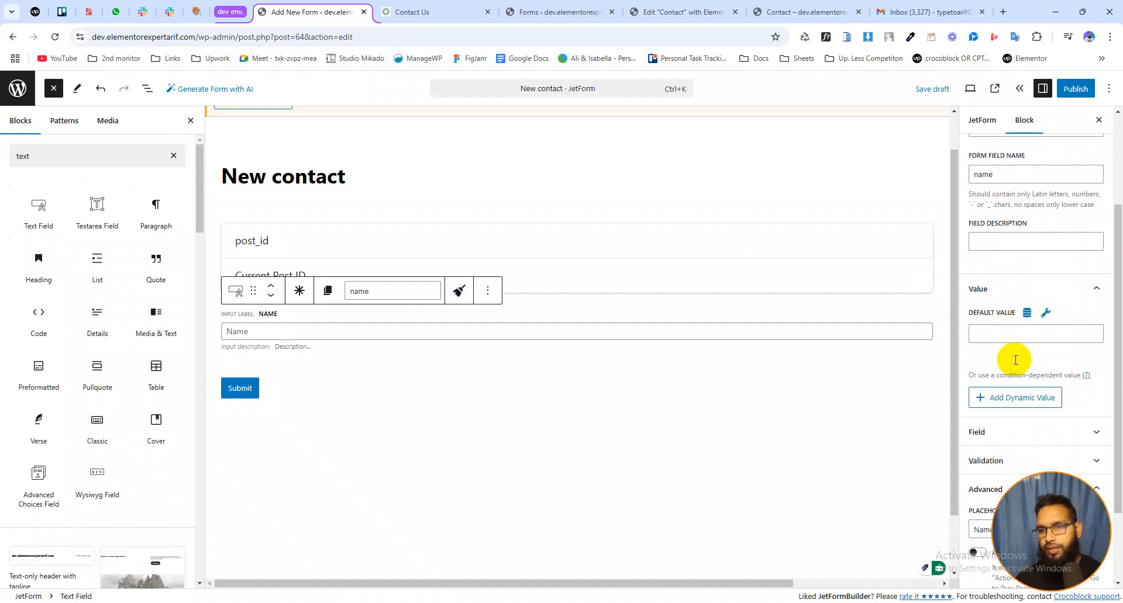
pyautogui.click(996, 405)
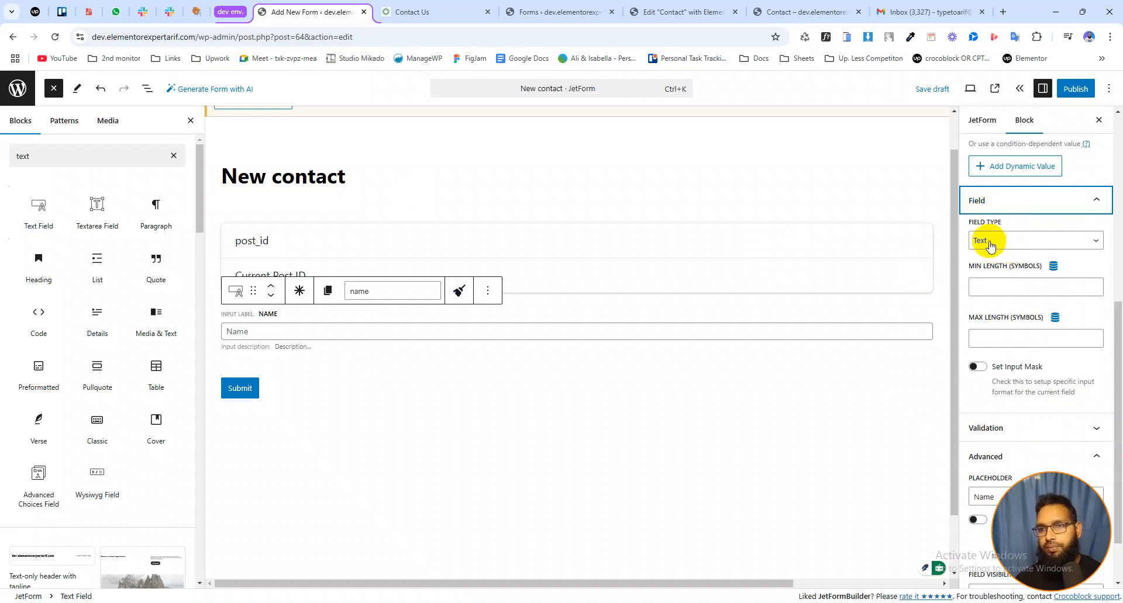
pyautogui.click(989, 246)
pyautogui.click(982, 256)
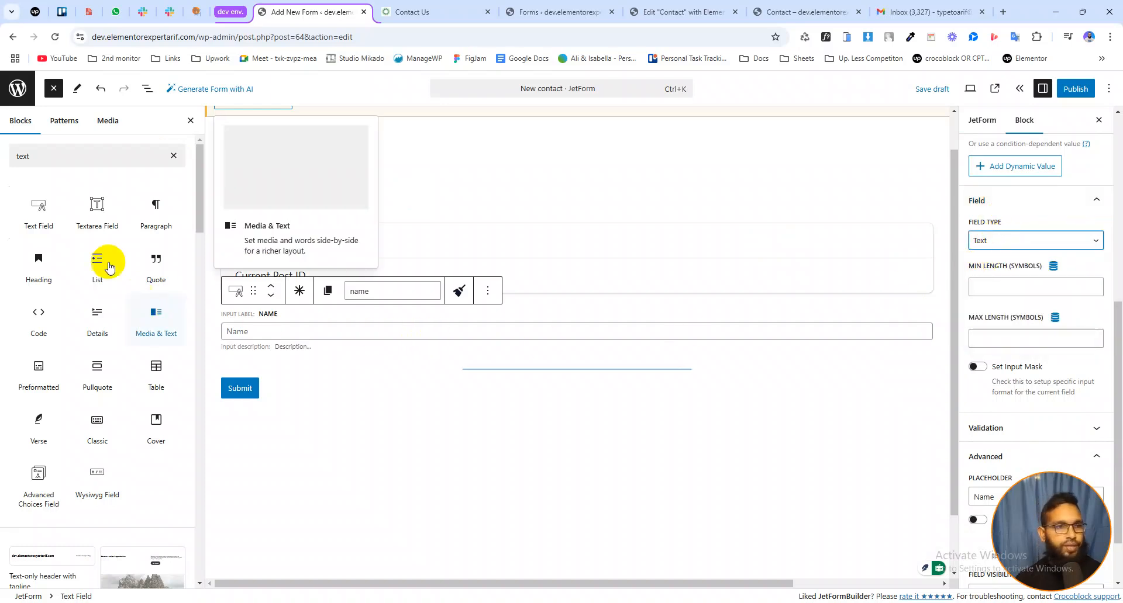
# Step: Add another Text Field block below Name with the label and placeholder "Email"
pyautogui.click(38, 214)
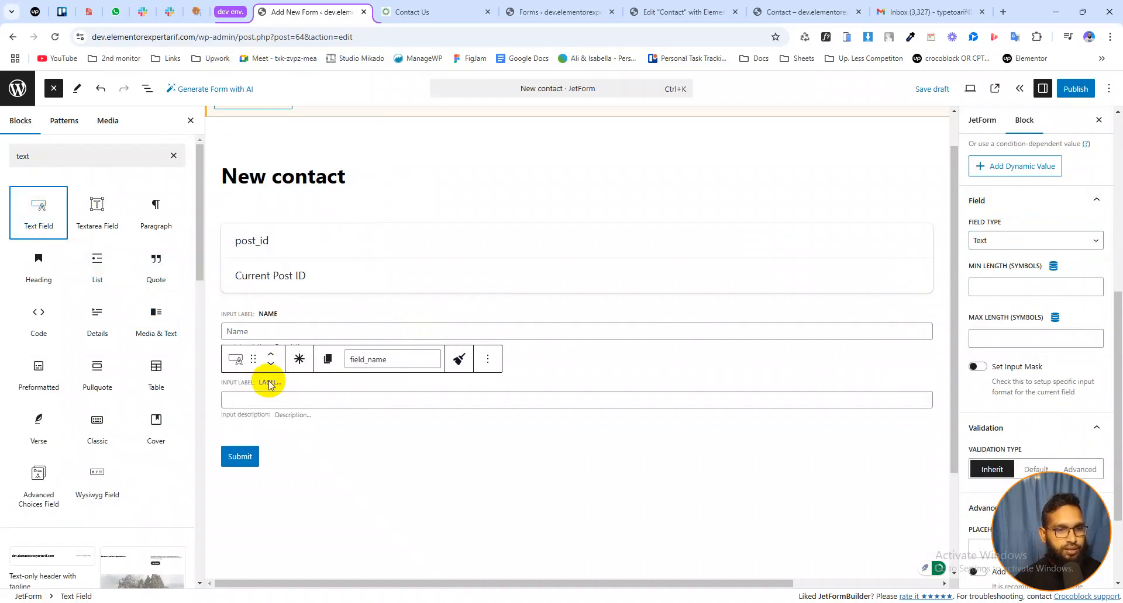
pyautogui.write('EMAIL')
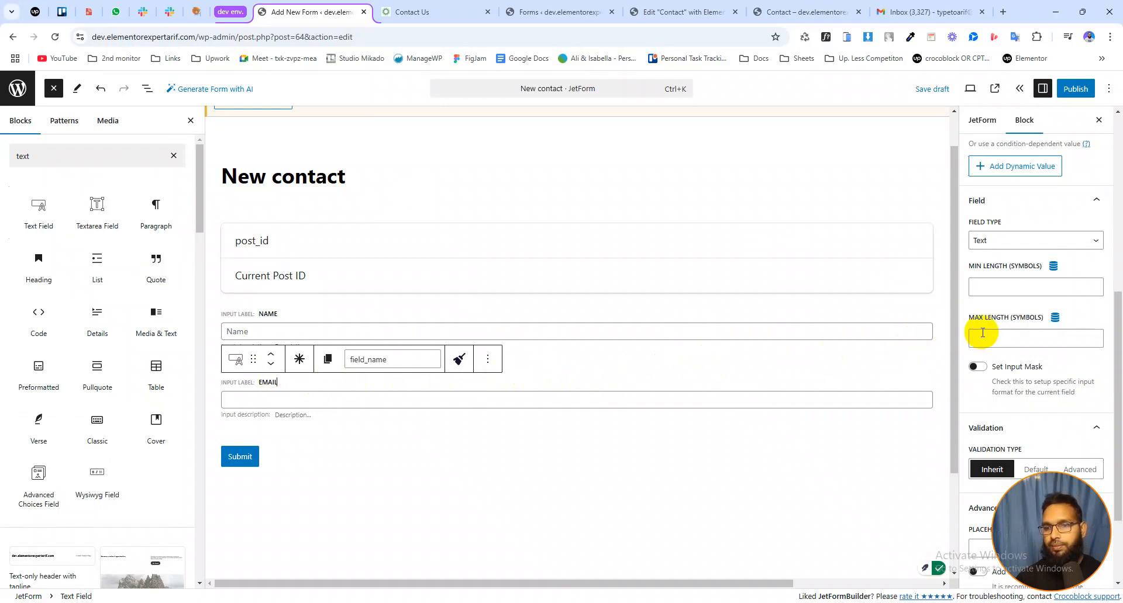
pyautogui.scroll(-2, 1022, 339)
pyautogui.click(984, 427)
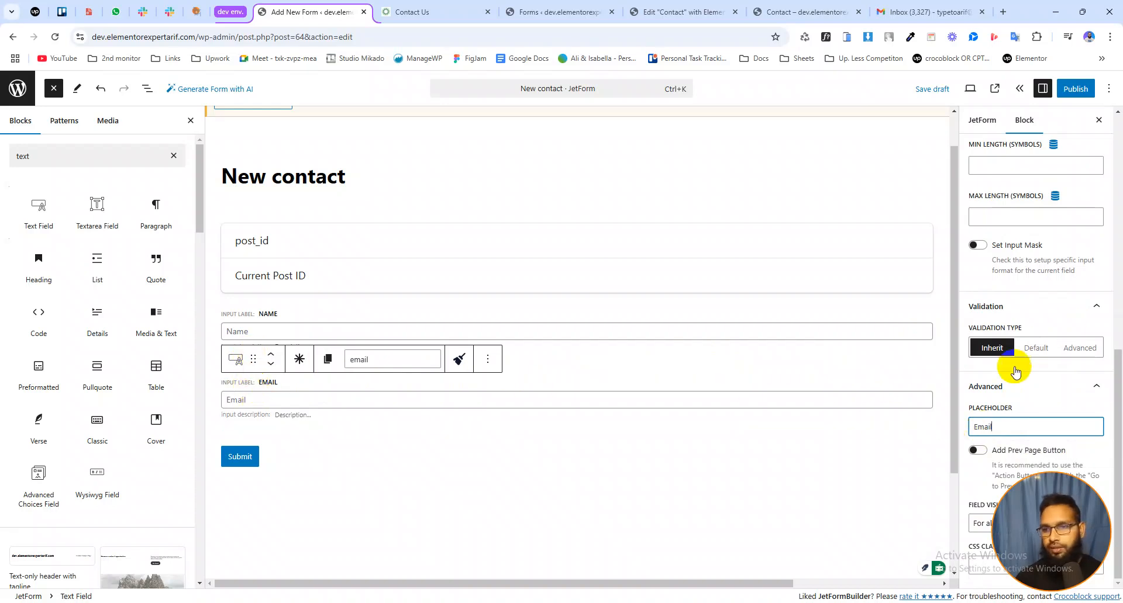
# Step: Set the field type of the Email field to Email
pyautogui.scroll(6, 1053, 380)
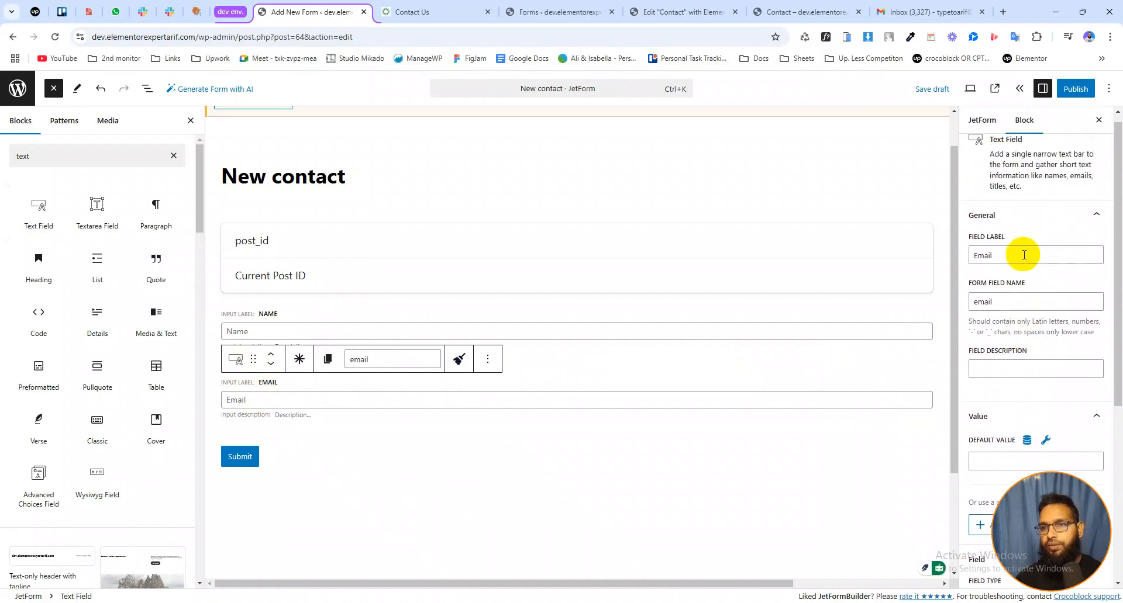
pyautogui.click(1005, 229)
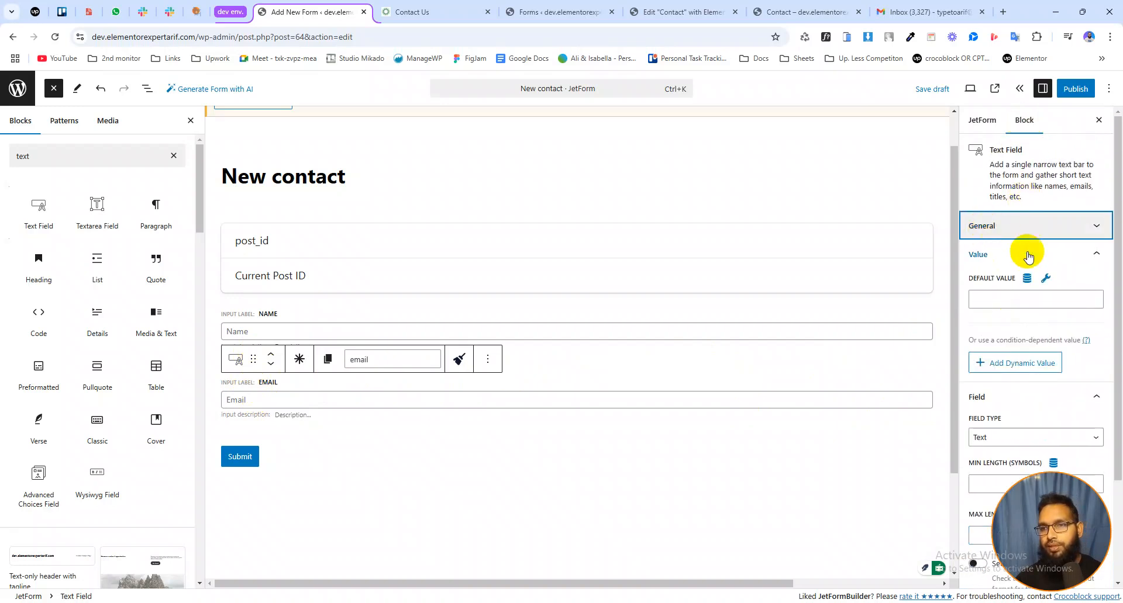
pyautogui.scroll(-2, 1001, 339)
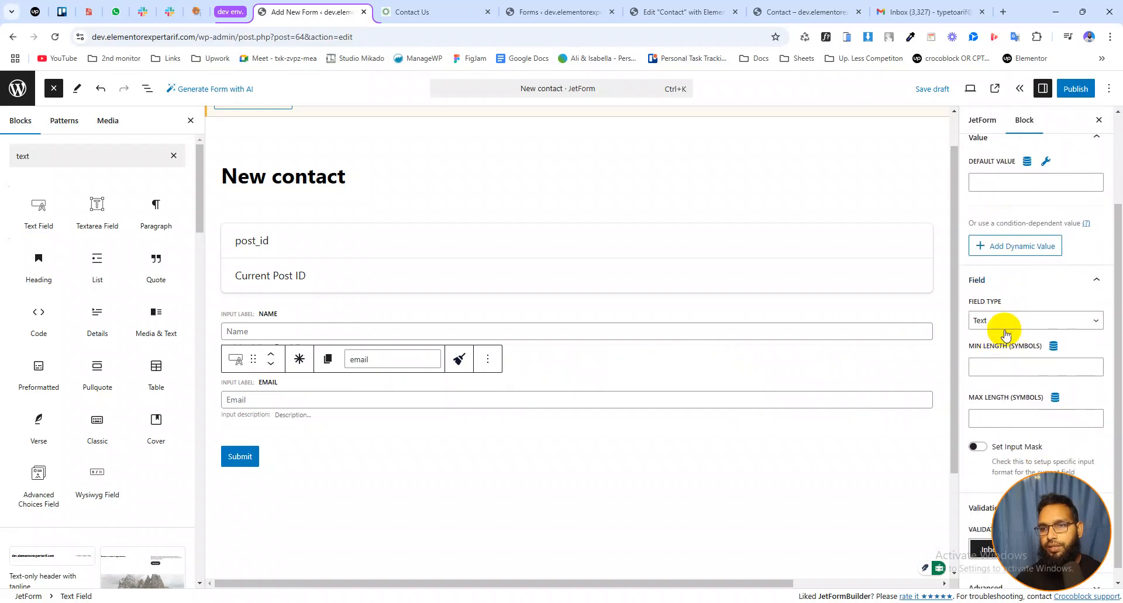
pyautogui.click(1005, 333)
pyautogui.click(981, 359)
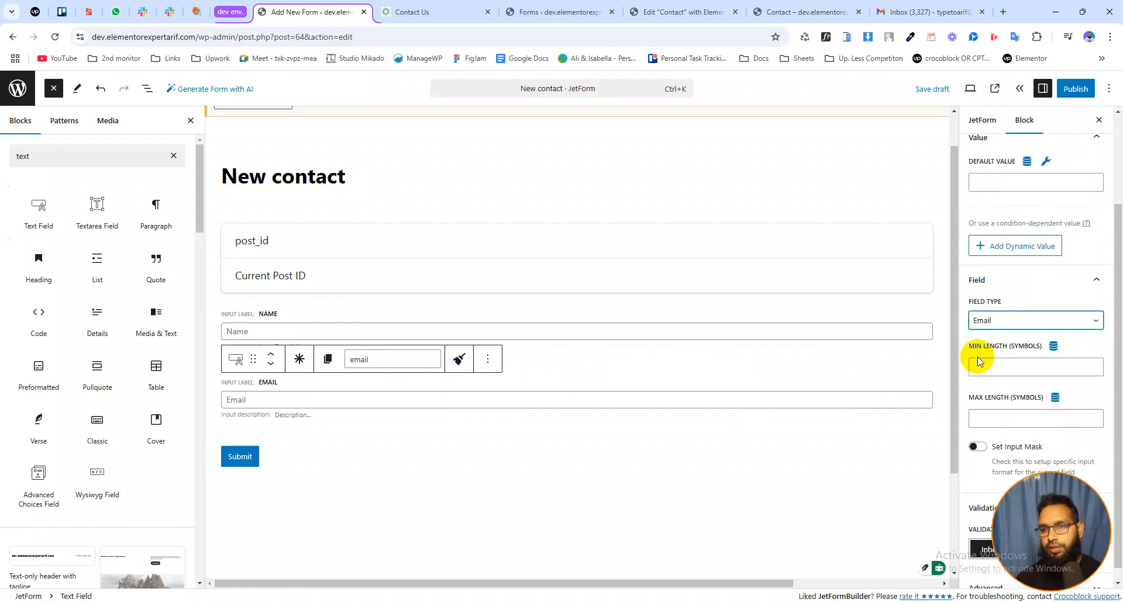
# Step: Duplicate the Email field and change the copy's label and placeholder to "Phone"
pyautogui.click(232, 385)
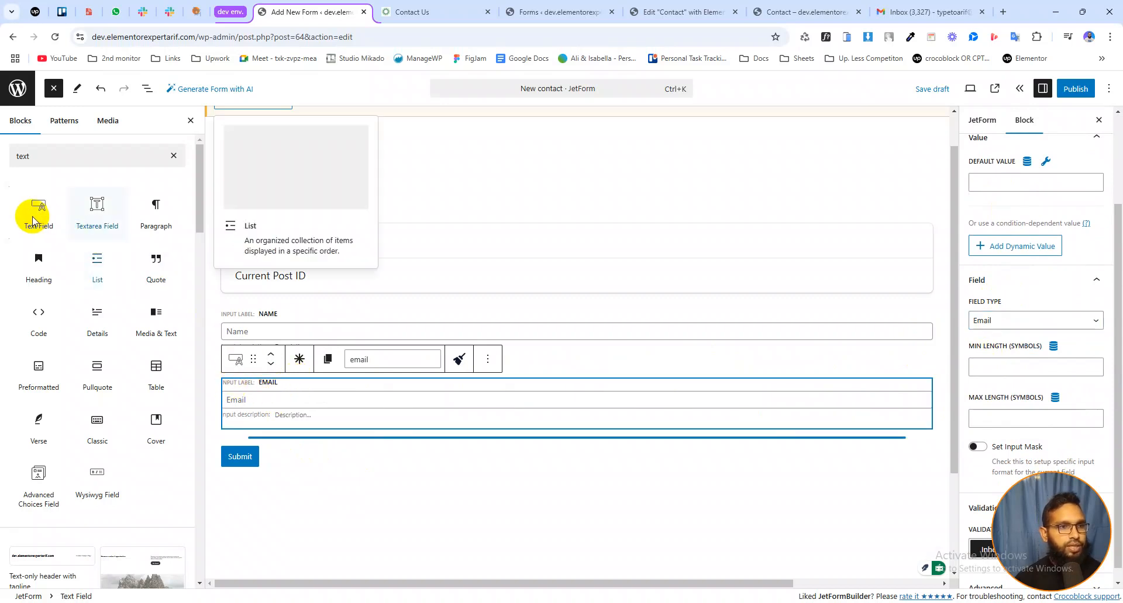
pyautogui.click(491, 363)
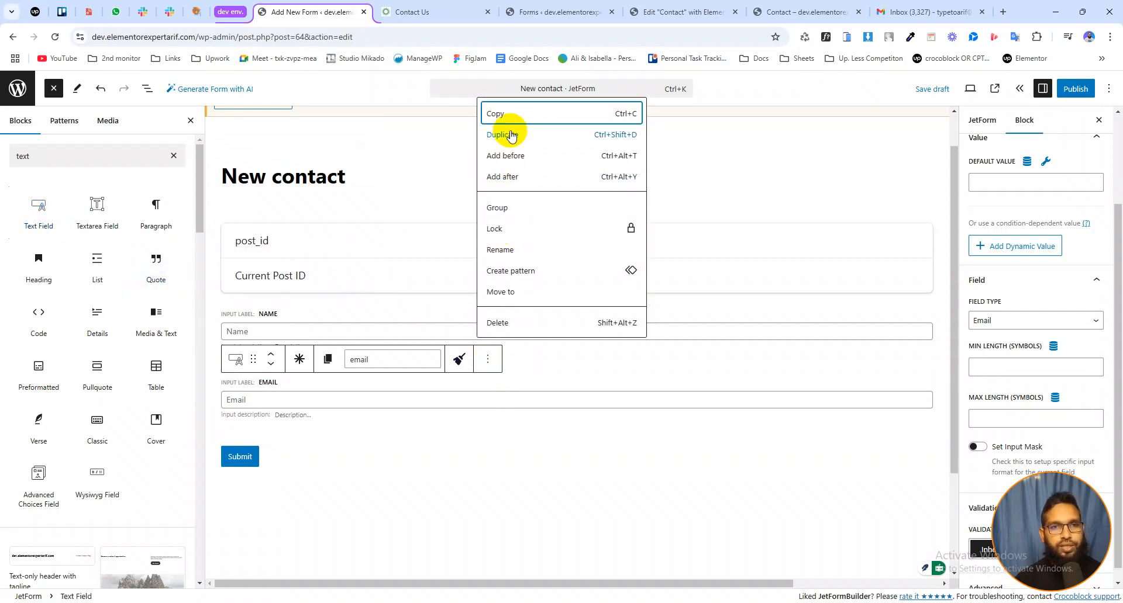
pyautogui.click(508, 136)
pyautogui.click(260, 383)
pyautogui.click(267, 450)
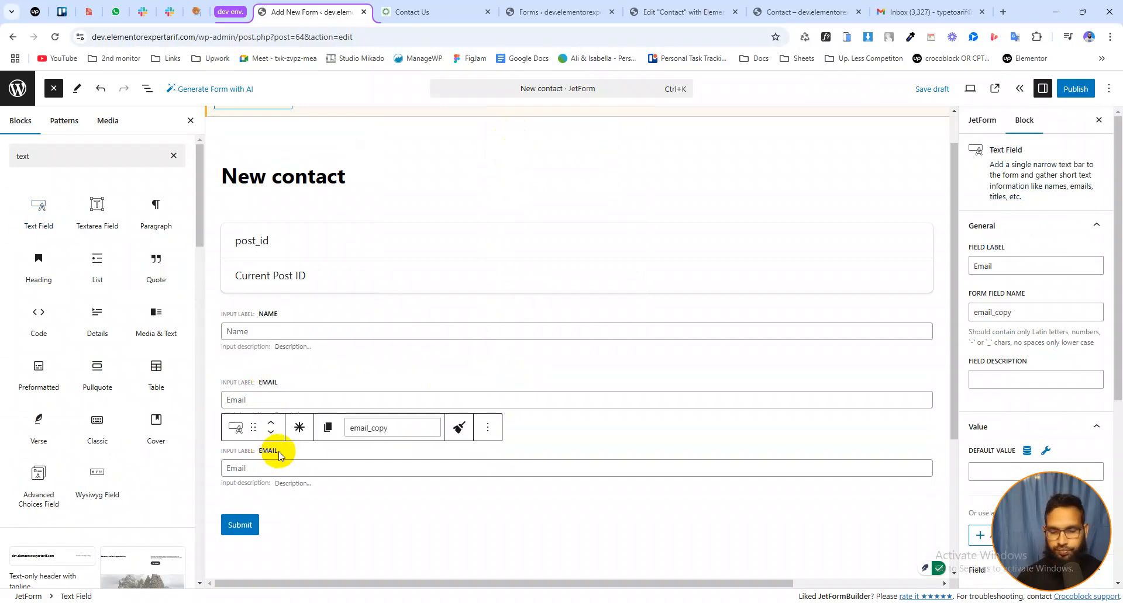
pyautogui.press('BackSpace')
pyautogui.press('BackSpace')
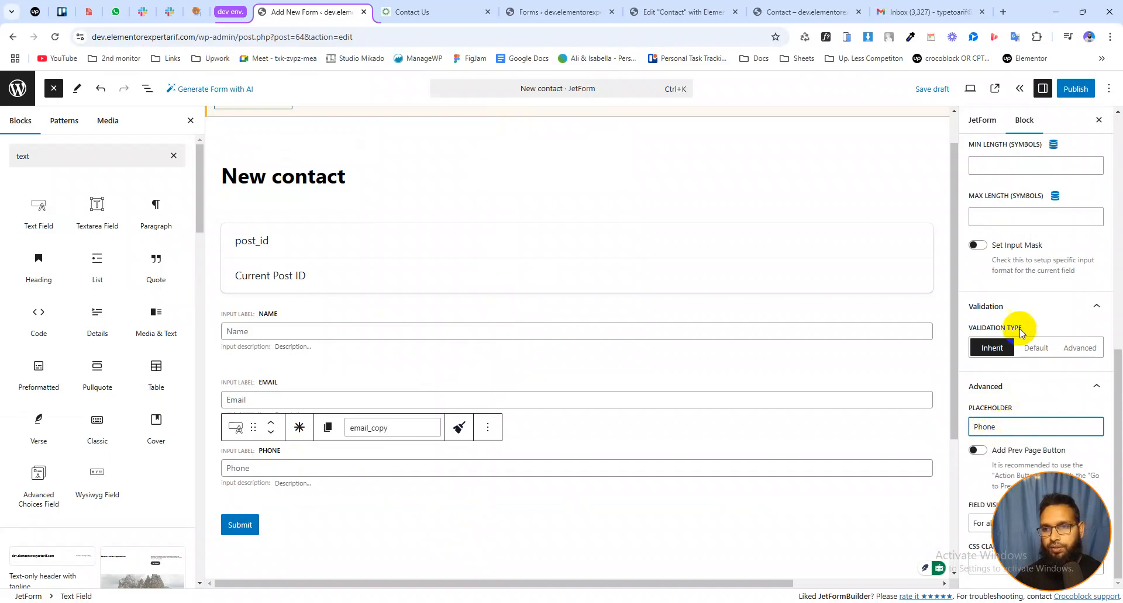
# Step: Set the field type of the Phone field to Tel
pyautogui.scroll(5, 1025, 286)
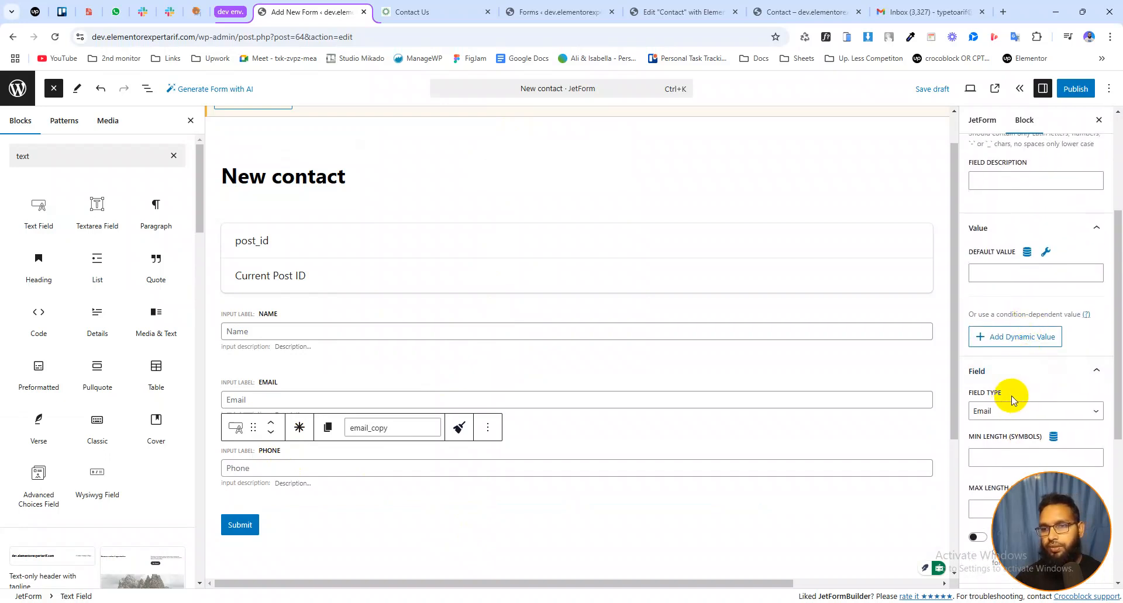
pyautogui.scroll(-1, 1015, 394)
pyautogui.click(993, 353)
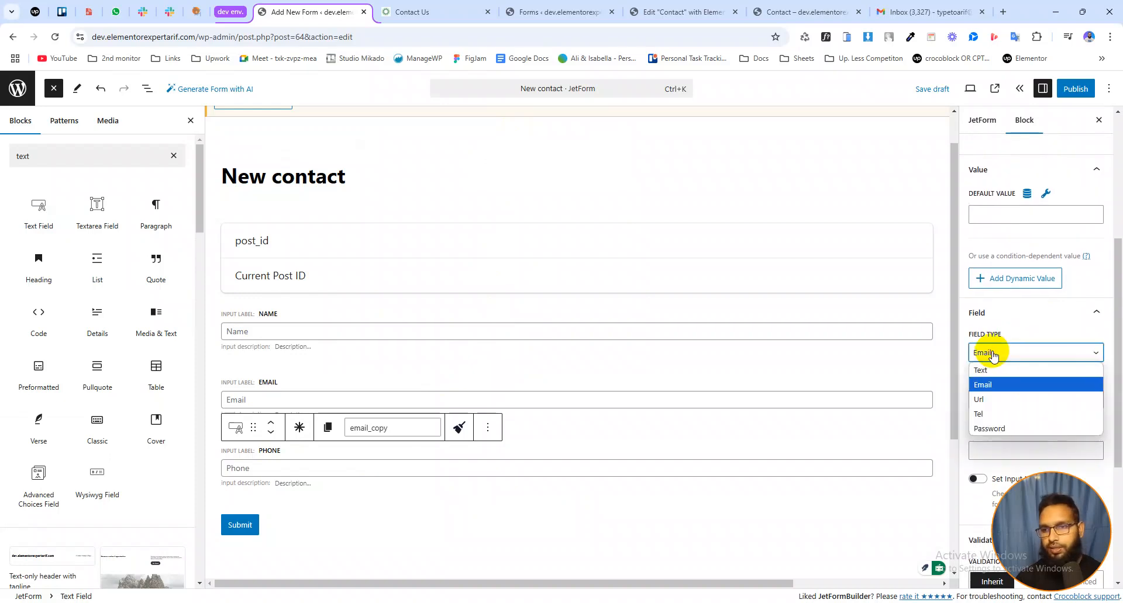
pyautogui.click(992, 413)
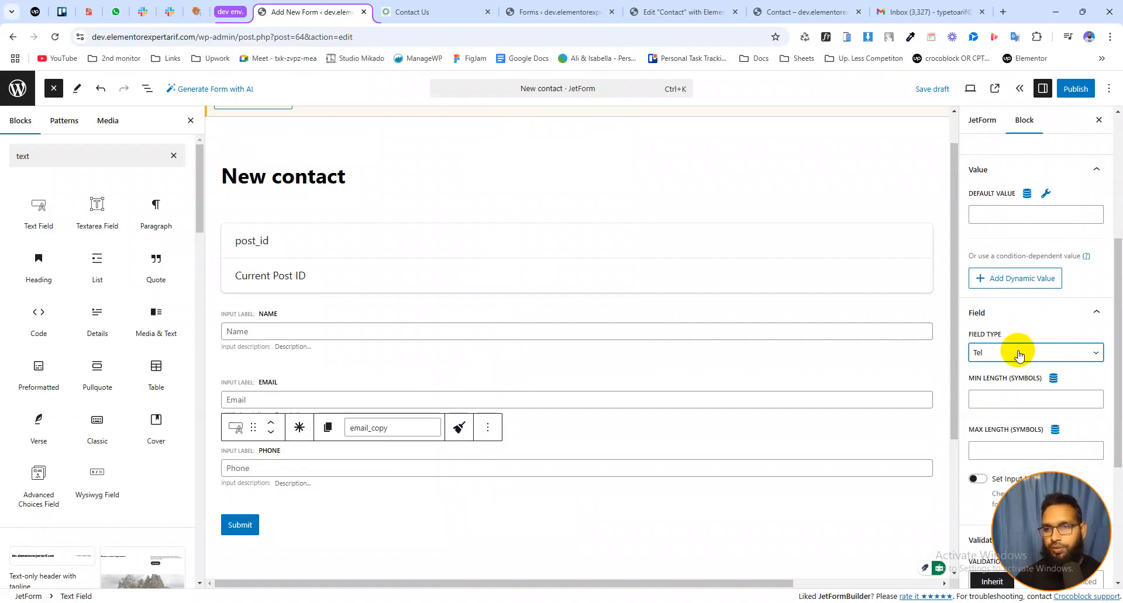
pyautogui.scroll(4, 1018, 356)
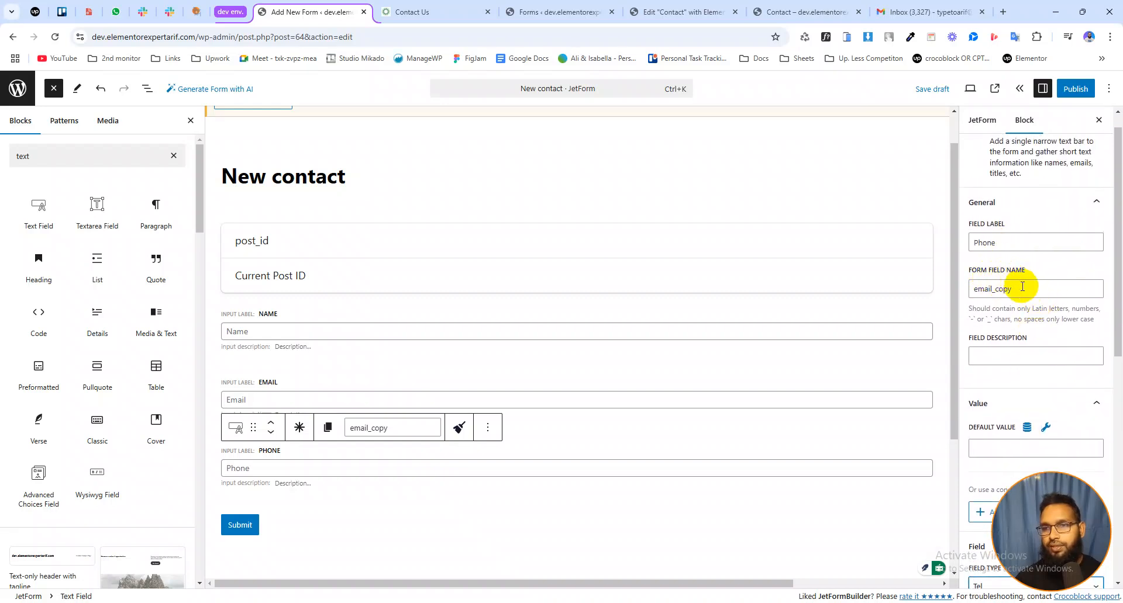
# Step: Set the Phone field's form field name to "phone" and add a Textarea Field labelled "Message" below it
pyautogui.moveTo(1020, 291); pyautogui.dragTo(973, 289)
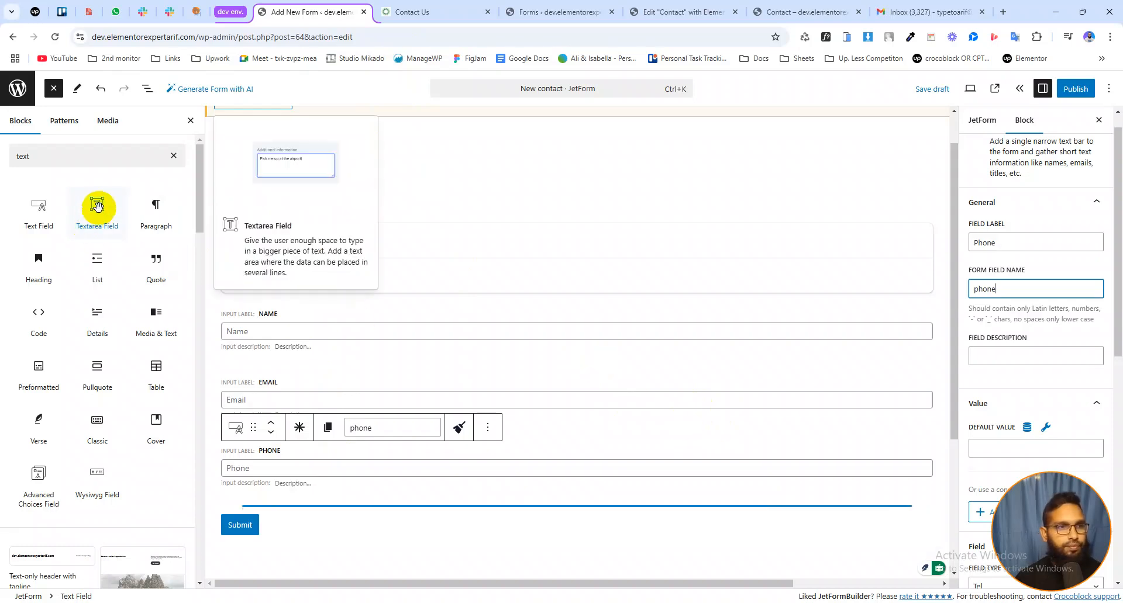
pyautogui.click(97, 207)
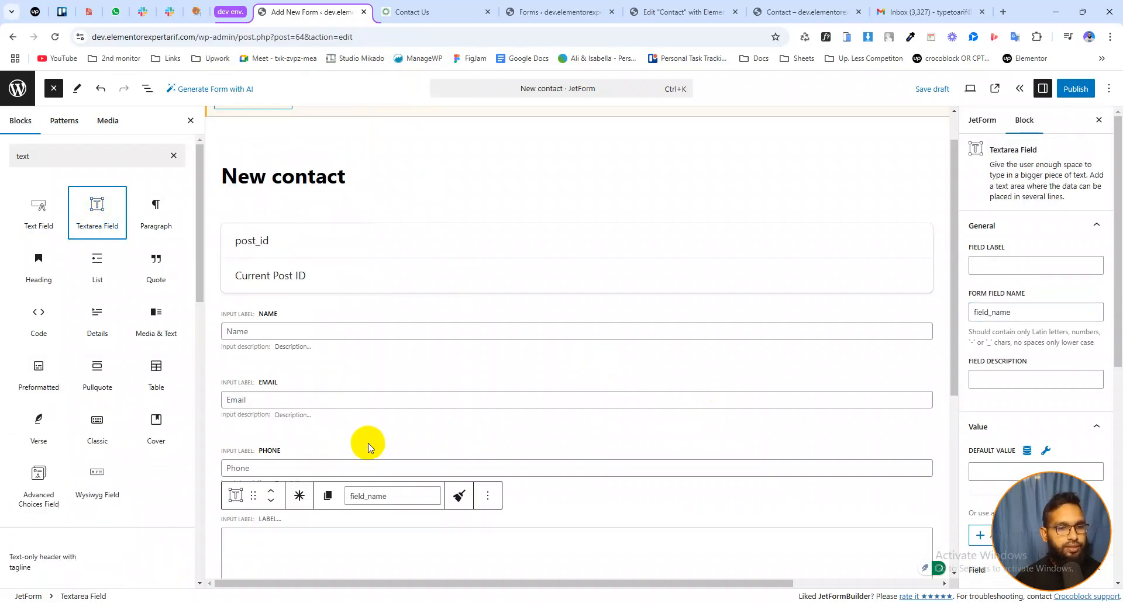
pyautogui.scroll(-3, 368, 450)
pyautogui.click(254, 376)
pyautogui.click(269, 344)
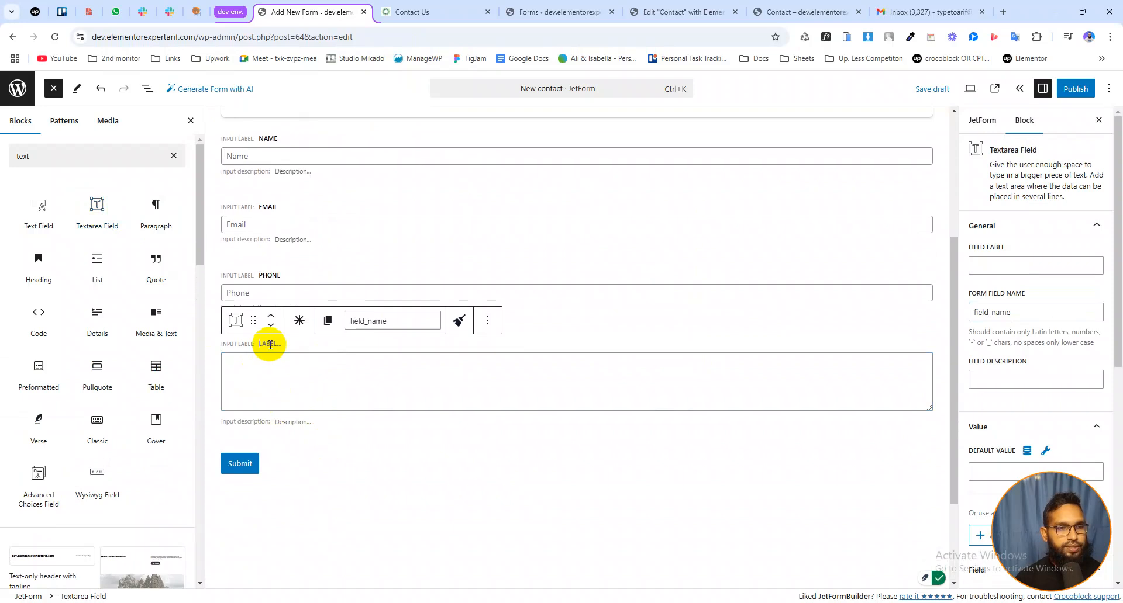
pyautogui.write('Message')
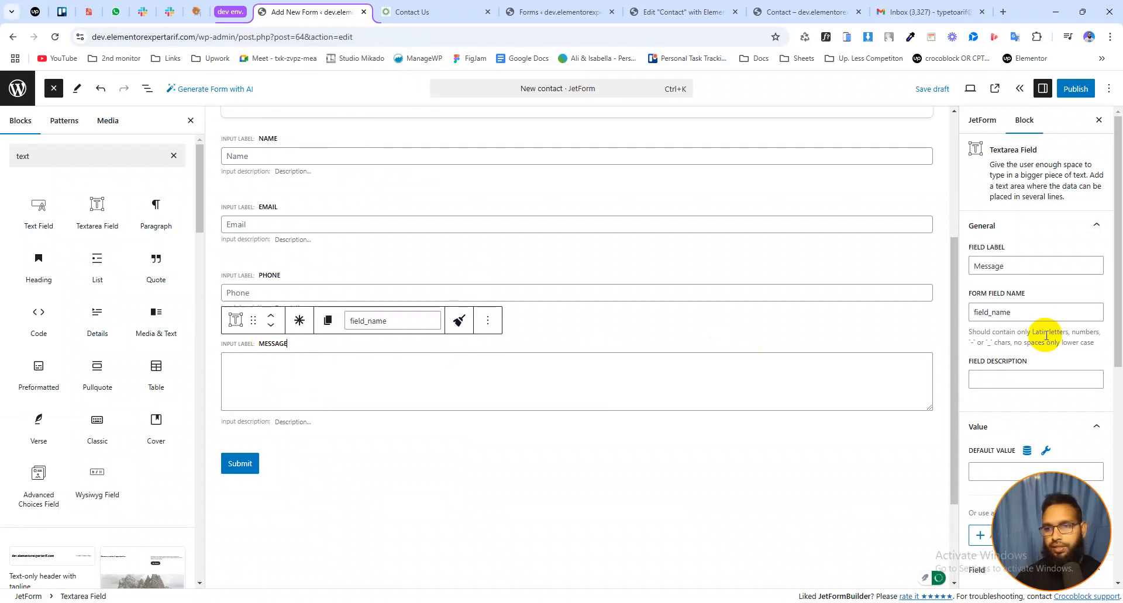
# Step: Set the Message field's form field name to "message" and its placeholder to "Message"
pyautogui.scroll(-2, 1023, 350)
pyautogui.scroll(-3, 1023, 354)
pyautogui.click(981, 429)
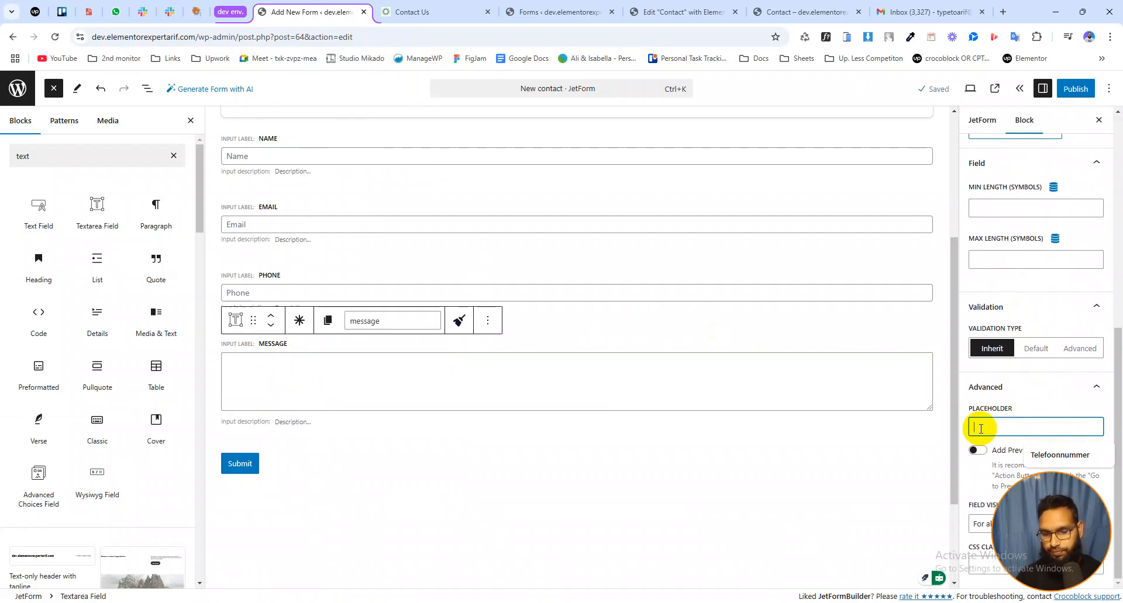
pyautogui.scroll(5, 1033, 286)
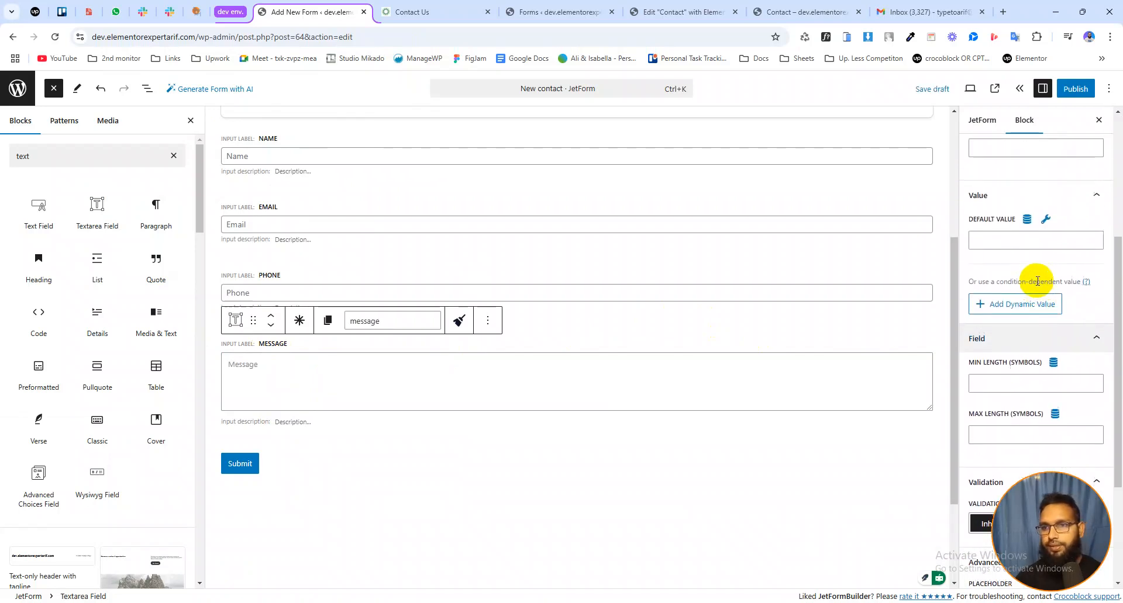
pyautogui.scroll(2, 1034, 291)
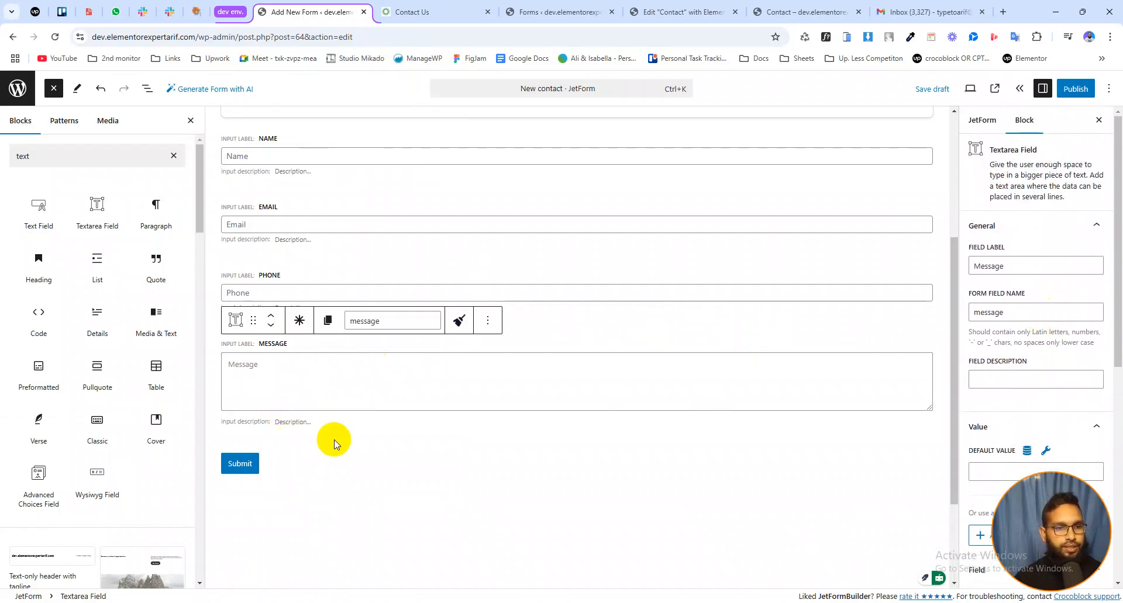
# Step: Publish the form and switch to the Contact page open in the Elementor editor
pyautogui.click(1075, 89)
pyautogui.click(1075, 87)
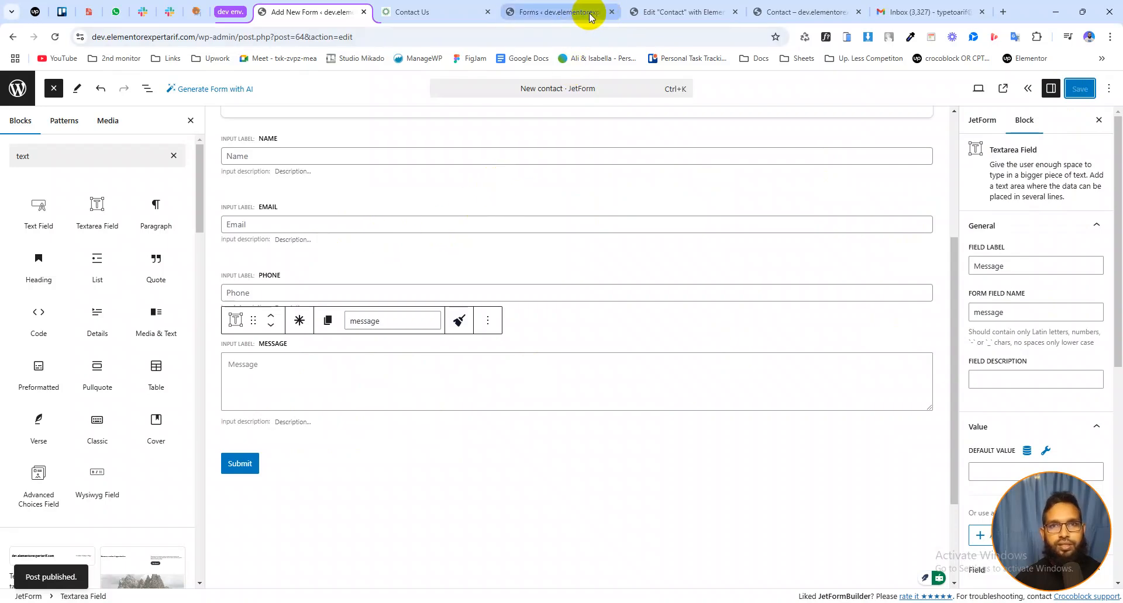
pyautogui.click(658, 12)
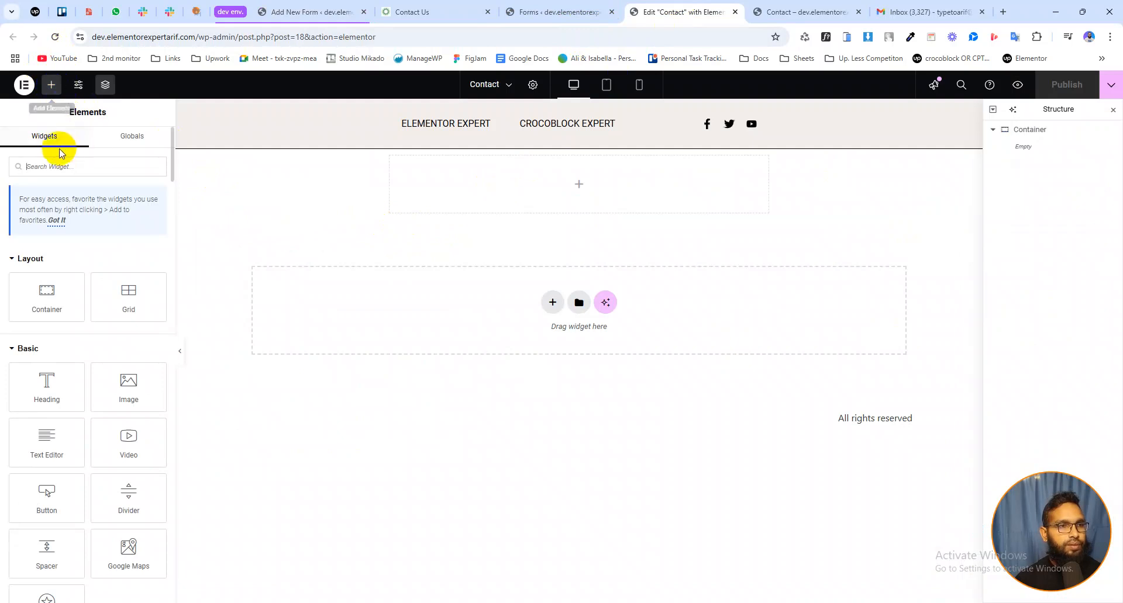
# Step: Try to add a JetForm widget to the page's empty container and choose its form
pyautogui.click(53, 167)
pyautogui.write('form')
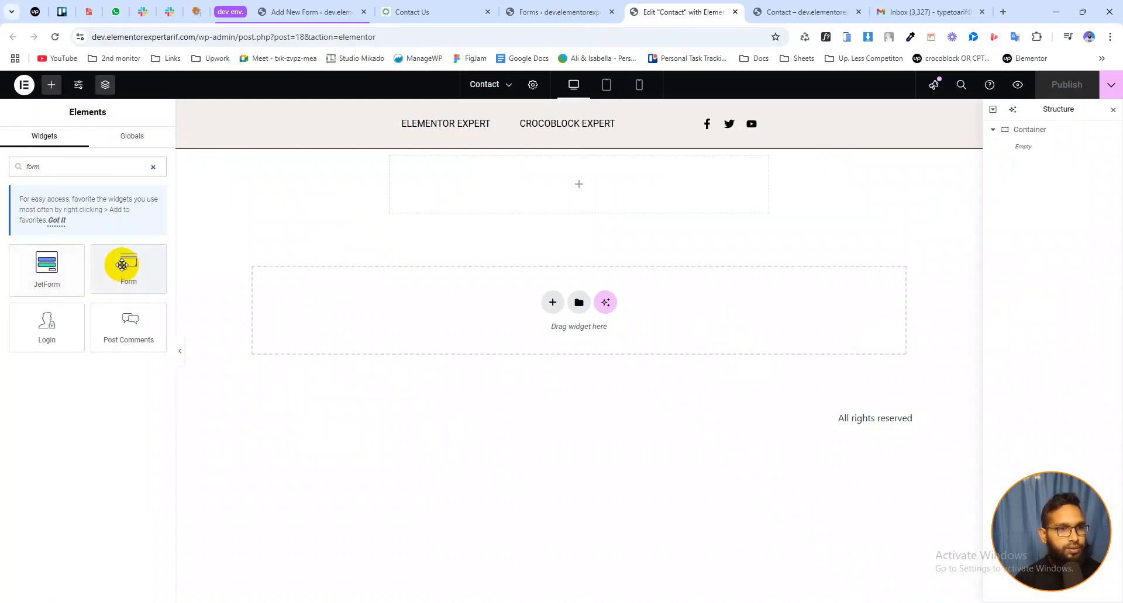
pyautogui.moveTo(42, 270); pyautogui.dragTo(554, 225)
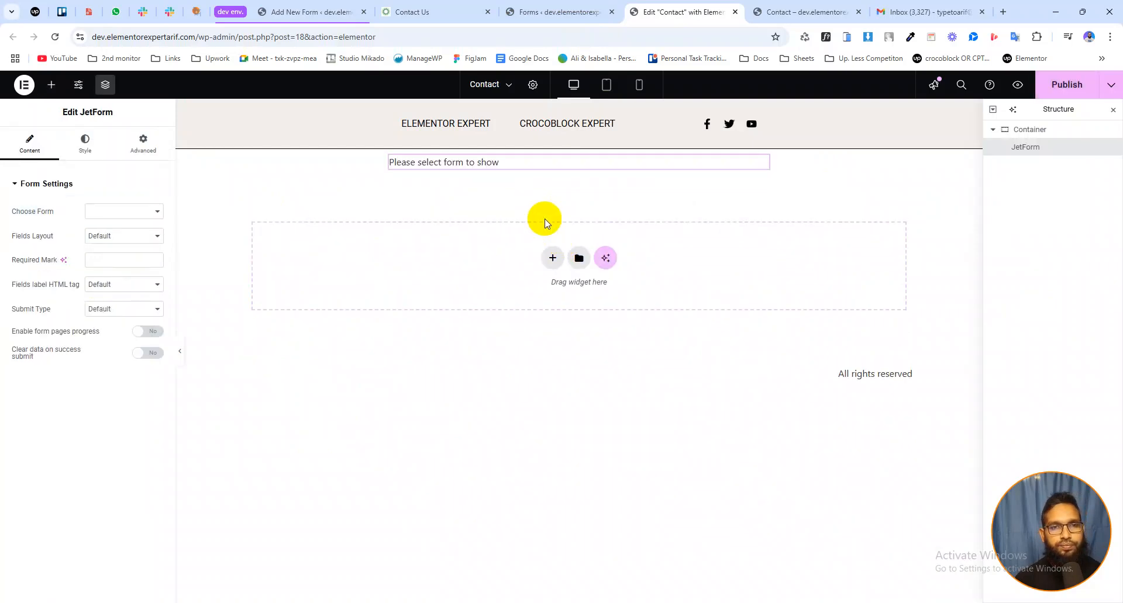
pyautogui.click(108, 213)
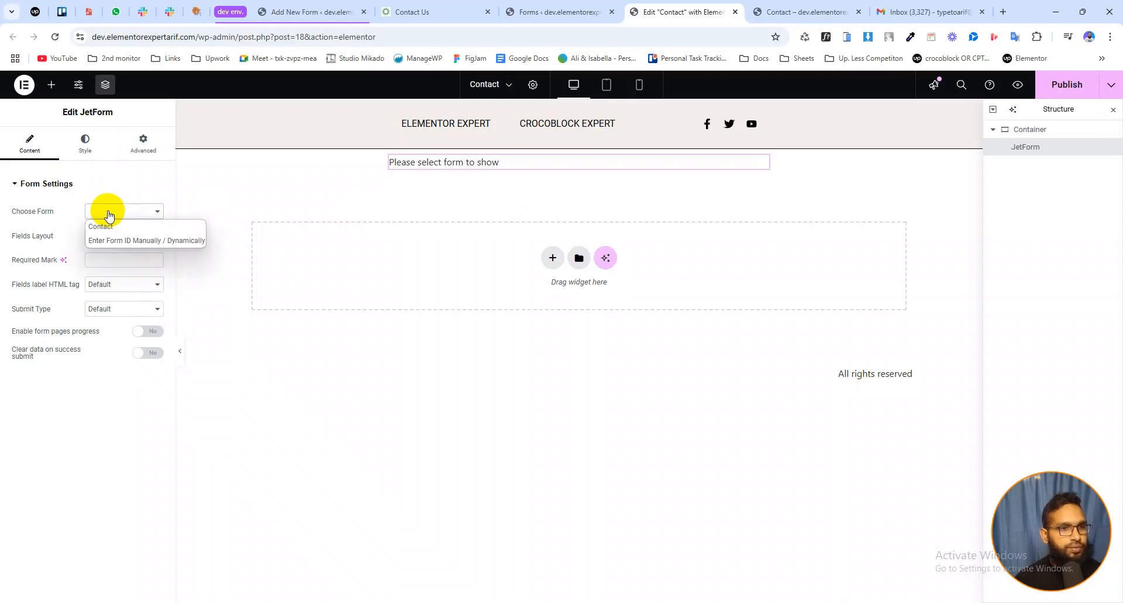
# Step: Reload the Elementor editor, discarding the unsaved changes, and add a Flexbox container with column direction to the page
pyautogui.click(55, 37)
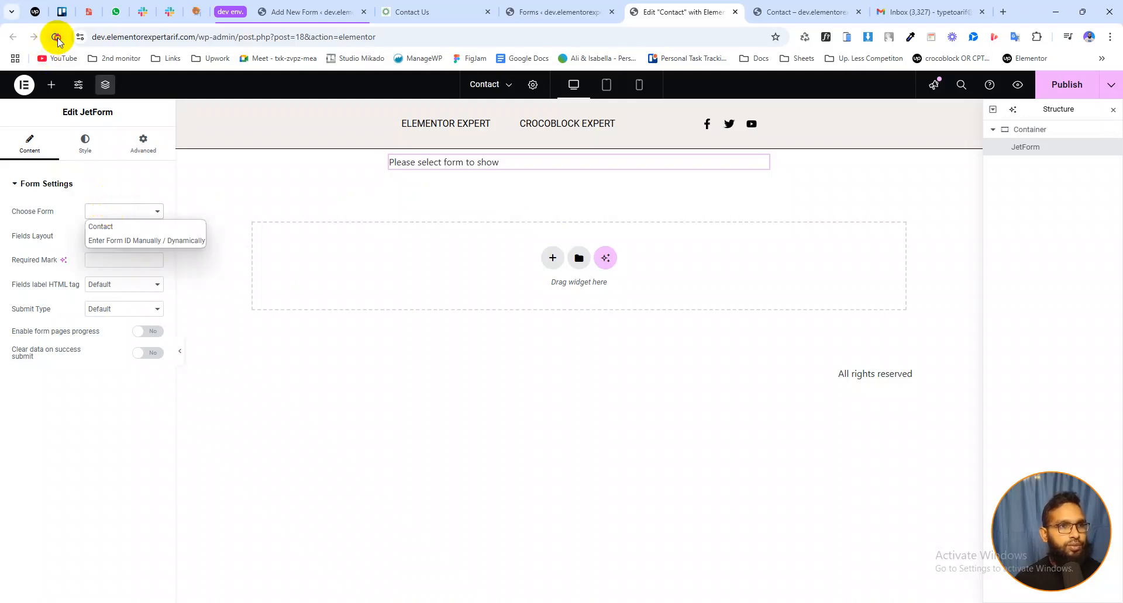
pyautogui.click(611, 112)
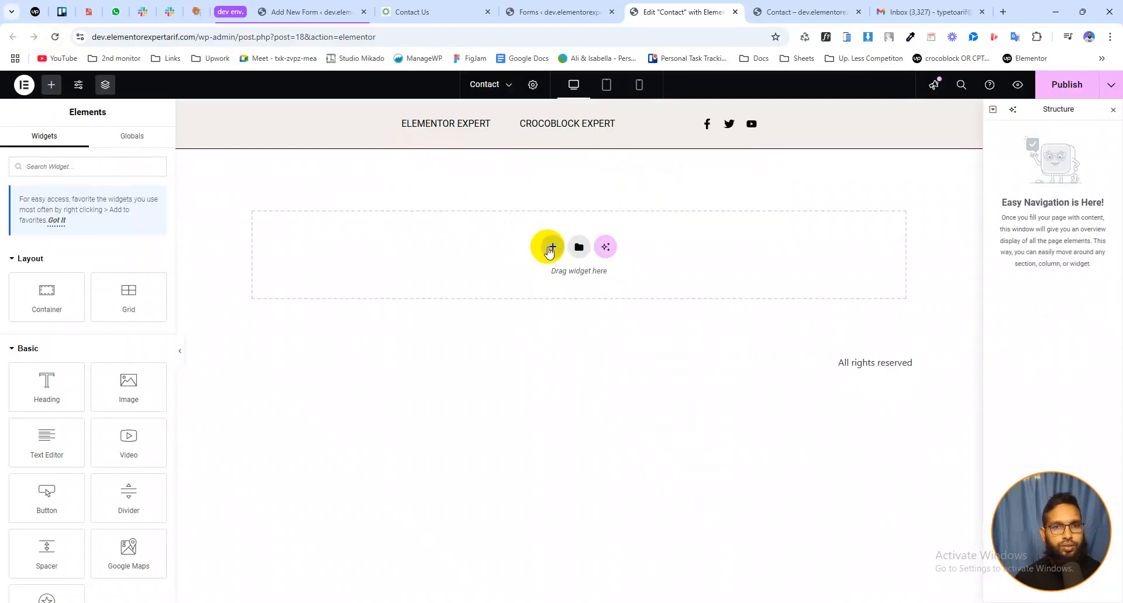
pyautogui.click(552, 246)
pyautogui.click(532, 282)
pyautogui.click(424, 271)
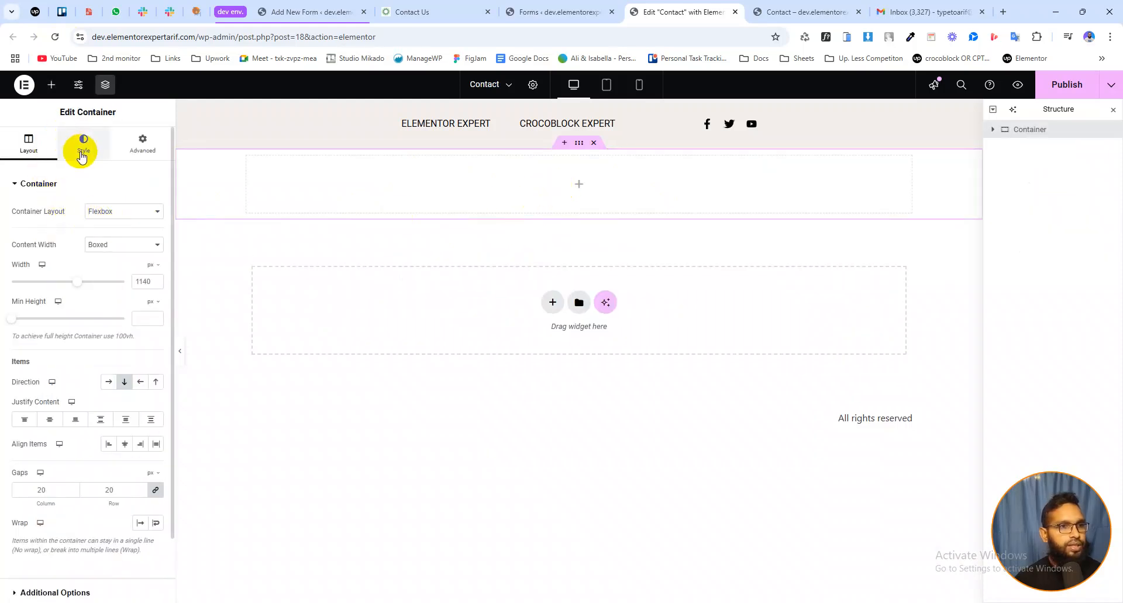
# Step: Add a JetForm widget inside the container and choose "New contact" as its form
pyautogui.click(51, 85)
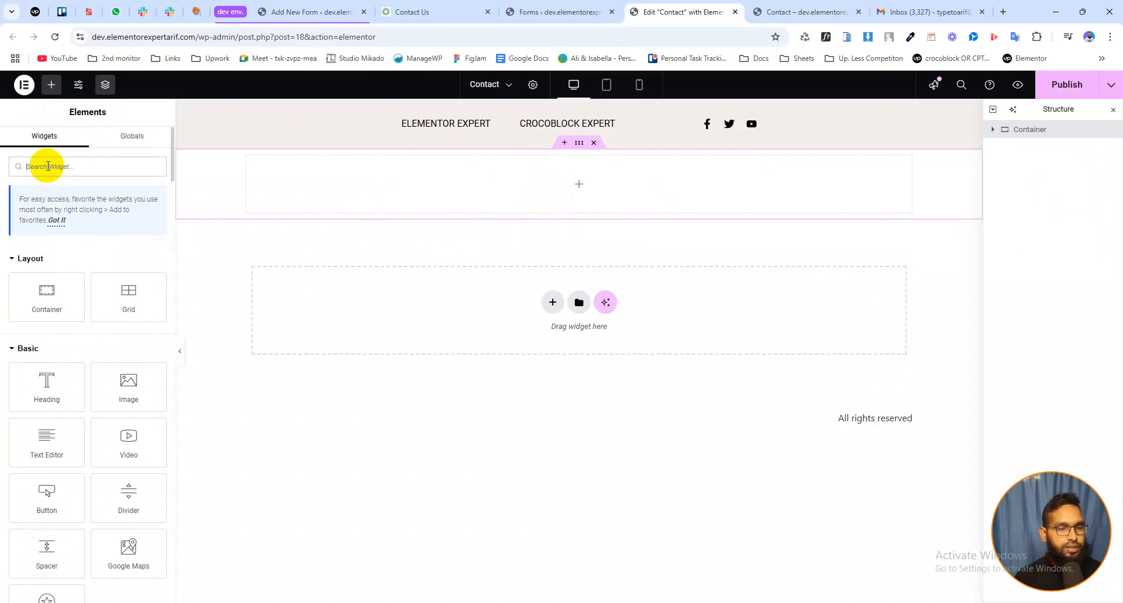
pyautogui.write('for')
pyautogui.moveTo(36, 280); pyautogui.dragTo(499, 199)
pyautogui.click(122, 212)
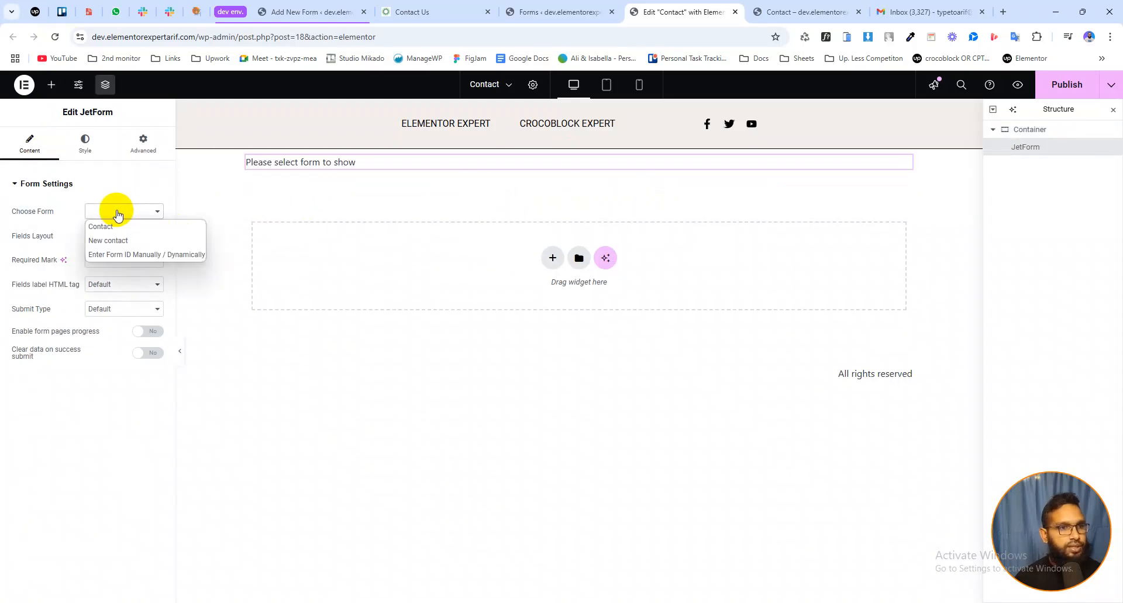
pyautogui.click(111, 241)
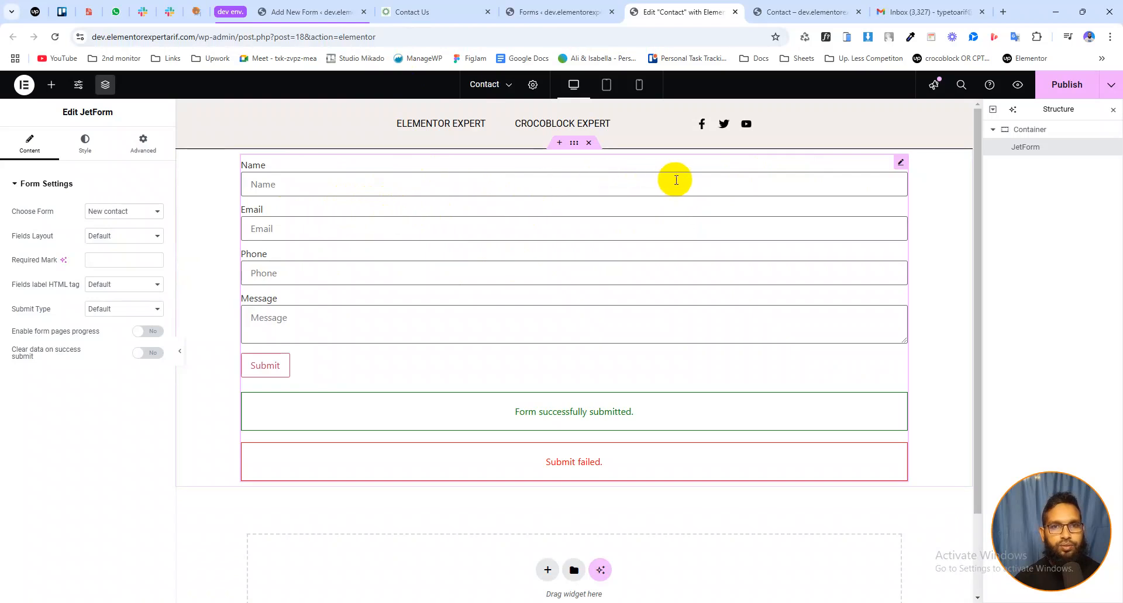
# Step: Set the boxed content width of the container around the form to 650 px
pyautogui.click(85, 143)
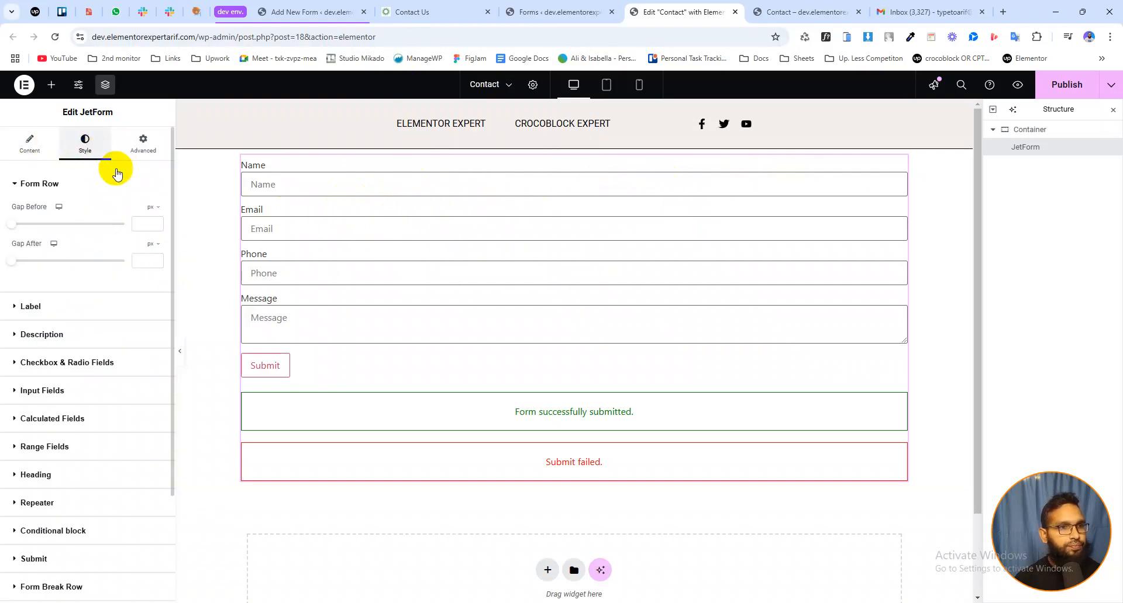
pyautogui.click(573, 143)
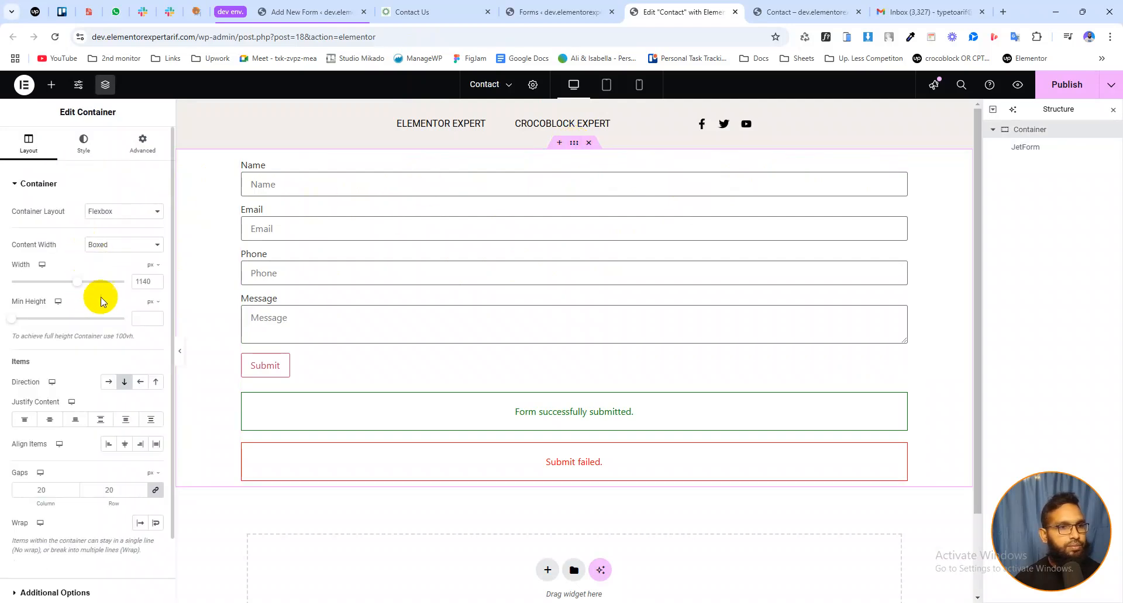
pyautogui.moveTo(79, 285); pyautogui.dragTo(69, 284)
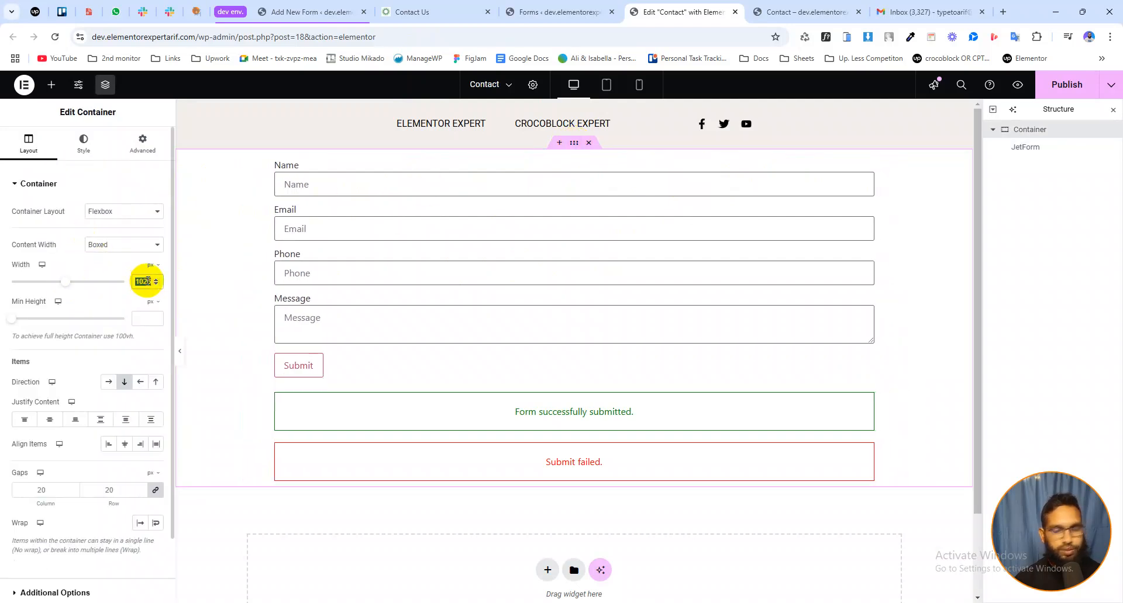
pyautogui.write('650')
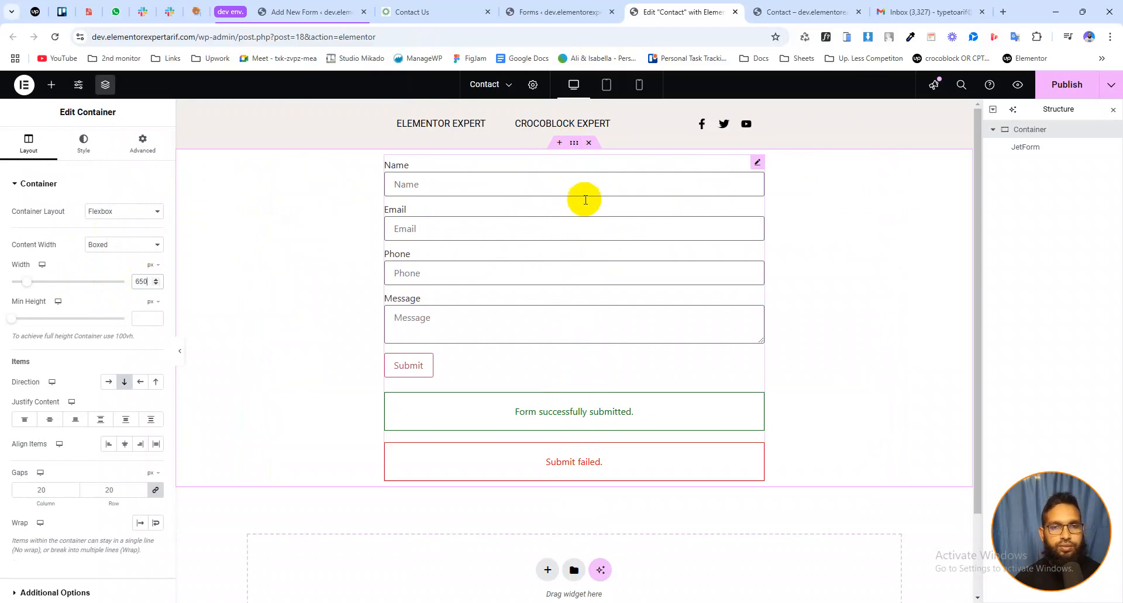
# Step: Check the field spacing on the reference Contact Us page and set the JetForm rows' Gap After to 28 px
pyautogui.click(758, 162)
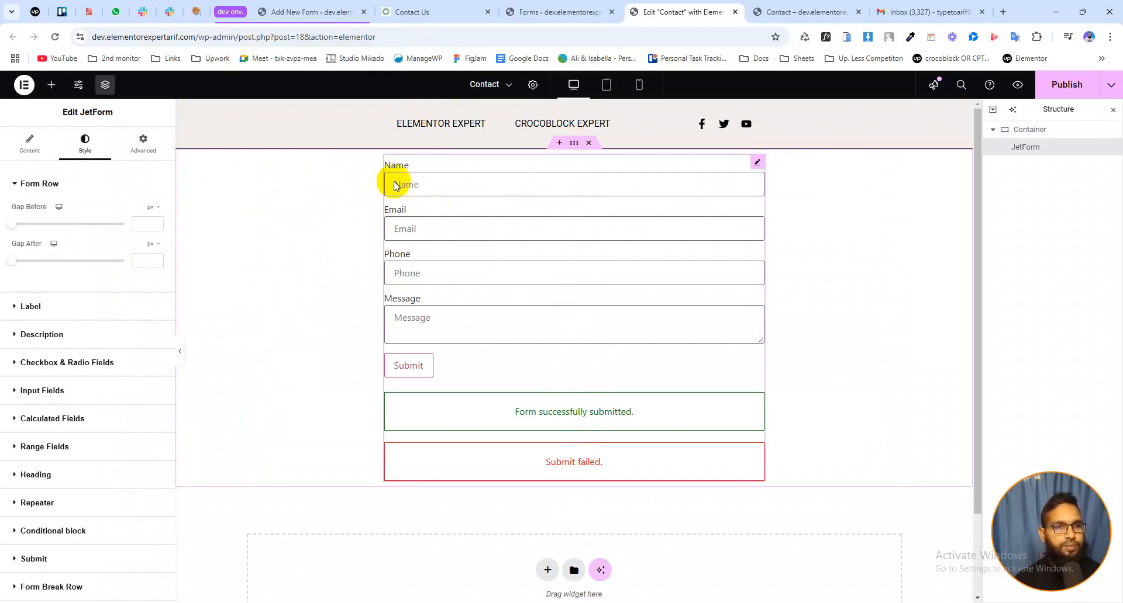
pyautogui.click(414, 12)
pyautogui.scroll(-1, 424, 312)
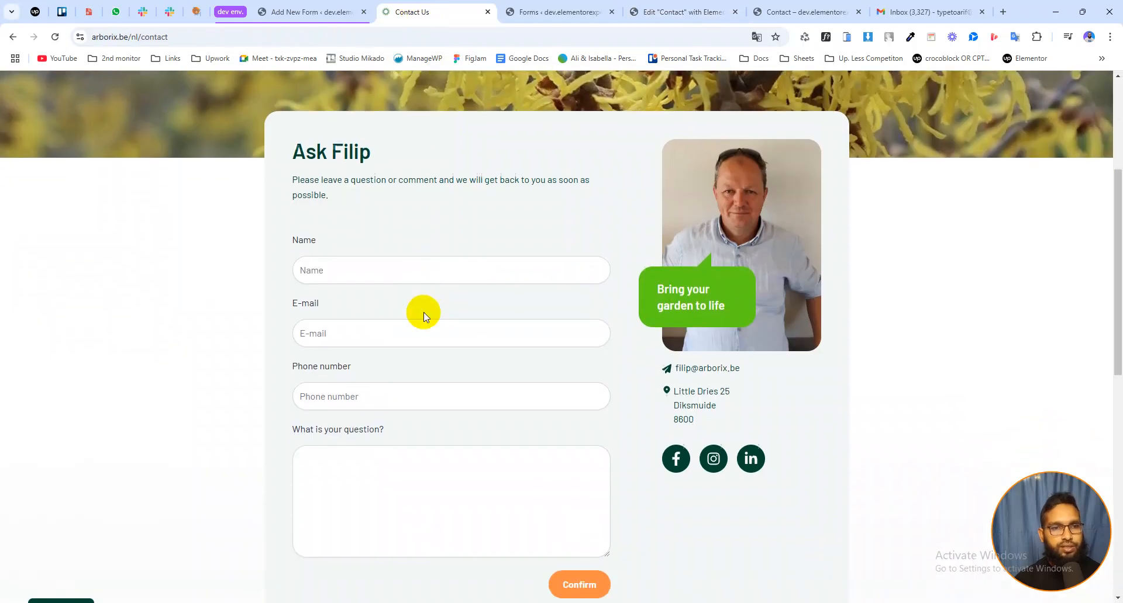
pyautogui.doubleClick(307, 237)
pyautogui.moveTo(291, 302); pyautogui.dragTo(309, 300)
pyautogui.click(525, 13)
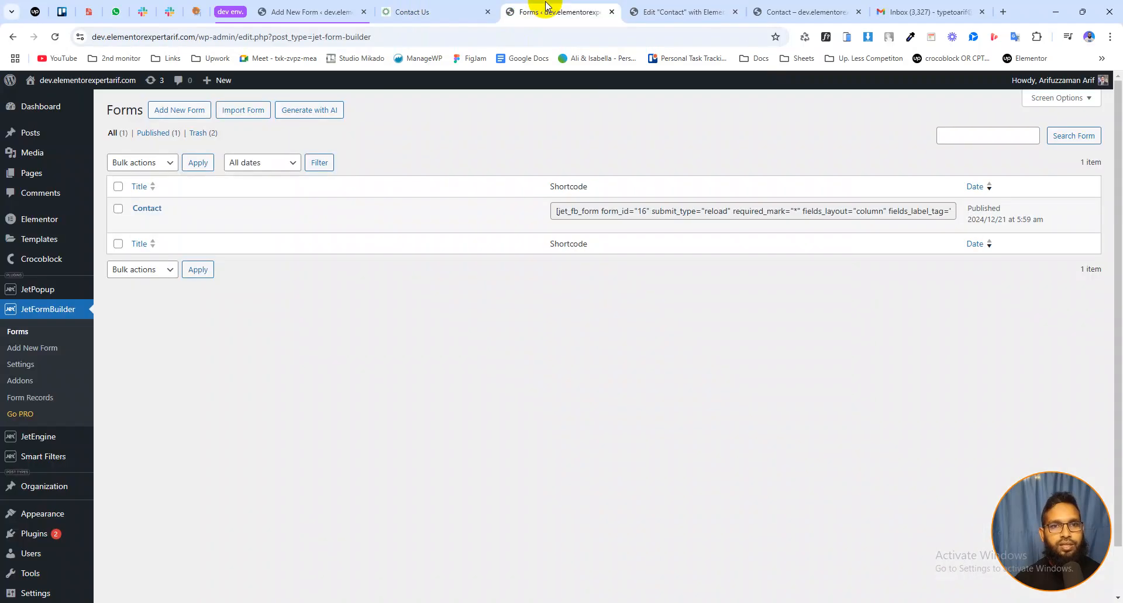
pyautogui.click(672, 11)
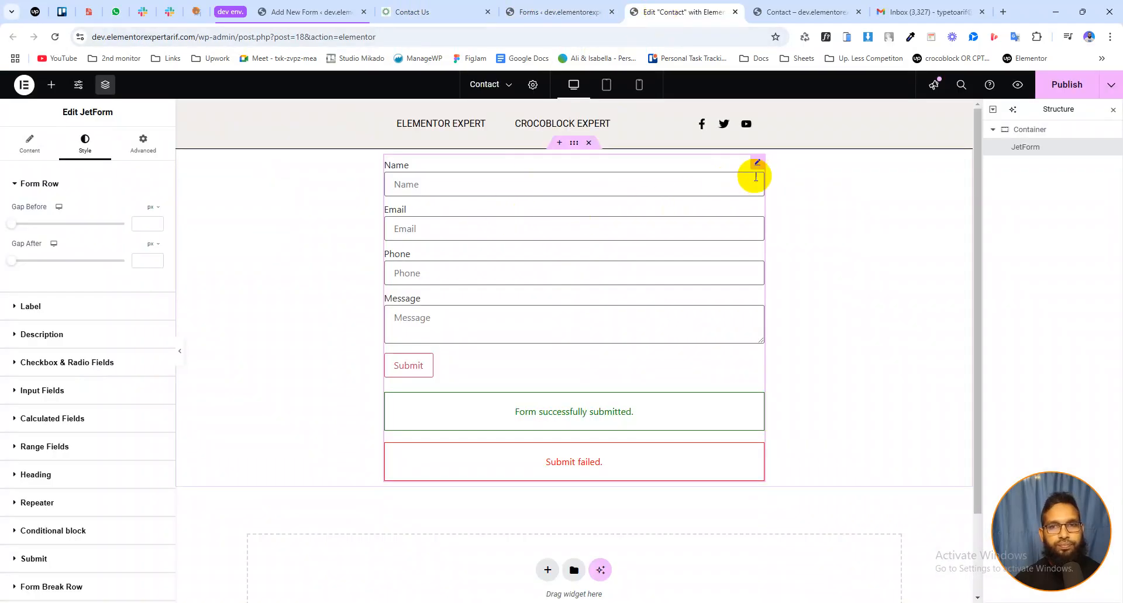
pyautogui.moveTo(14, 264); pyautogui.dragTo(42, 265)
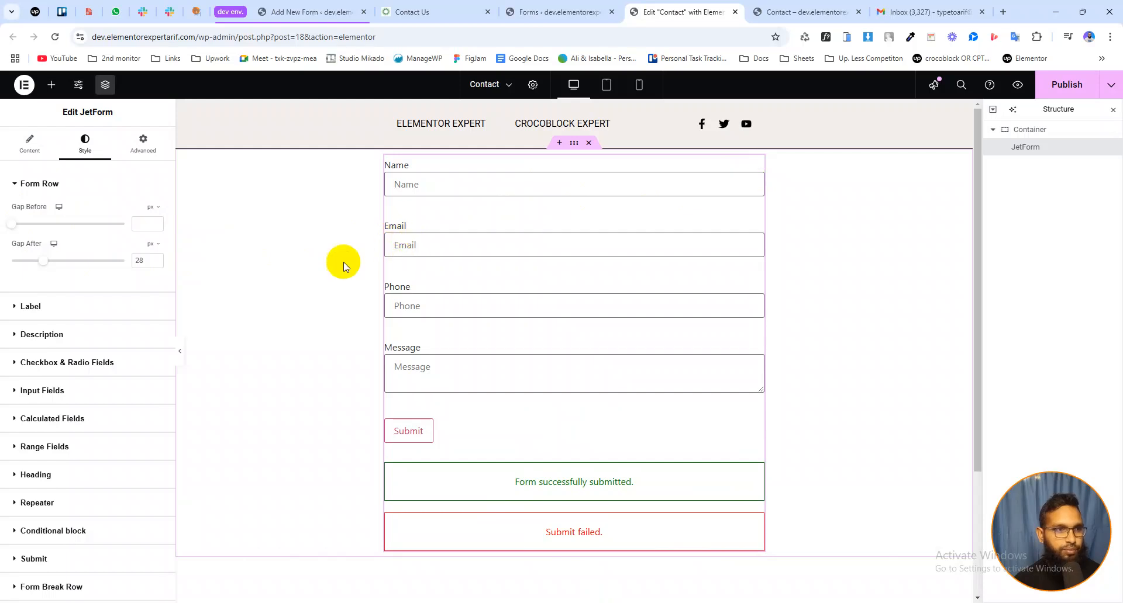
# Step: Unlink the form label padding and set its bottom value to 14 px, leaving the other sides at 0
pyautogui.click(29, 308)
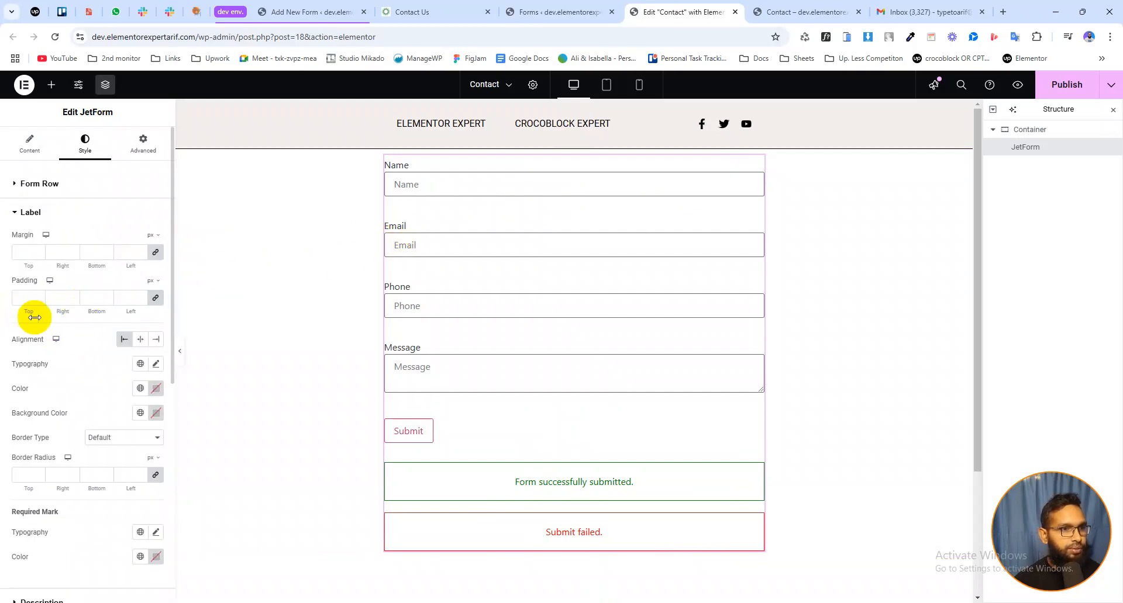
pyautogui.click(155, 299)
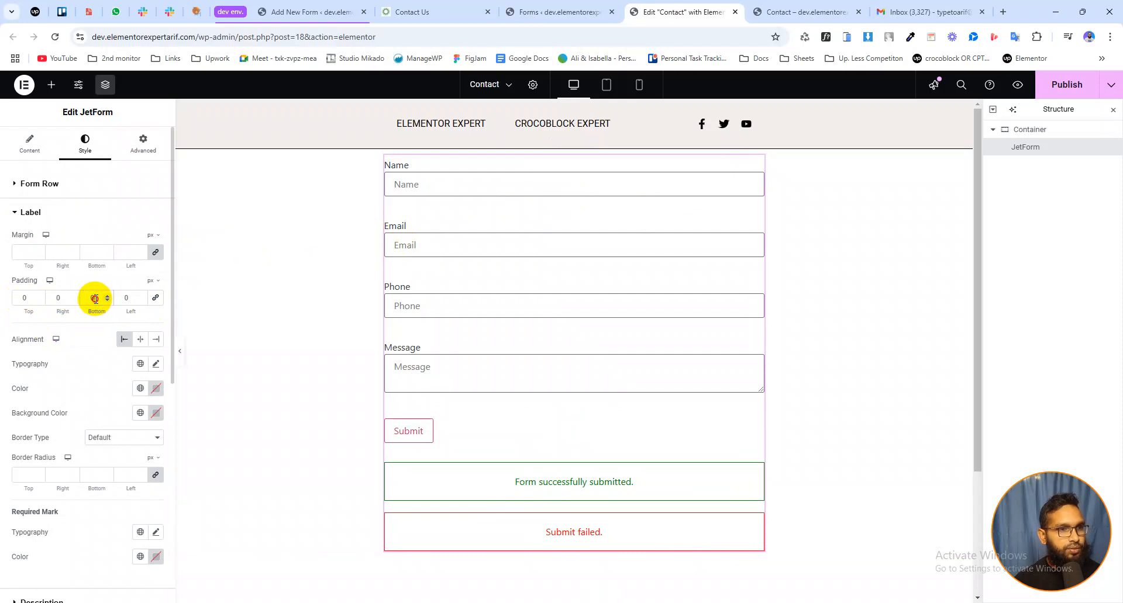
pyautogui.write('20')
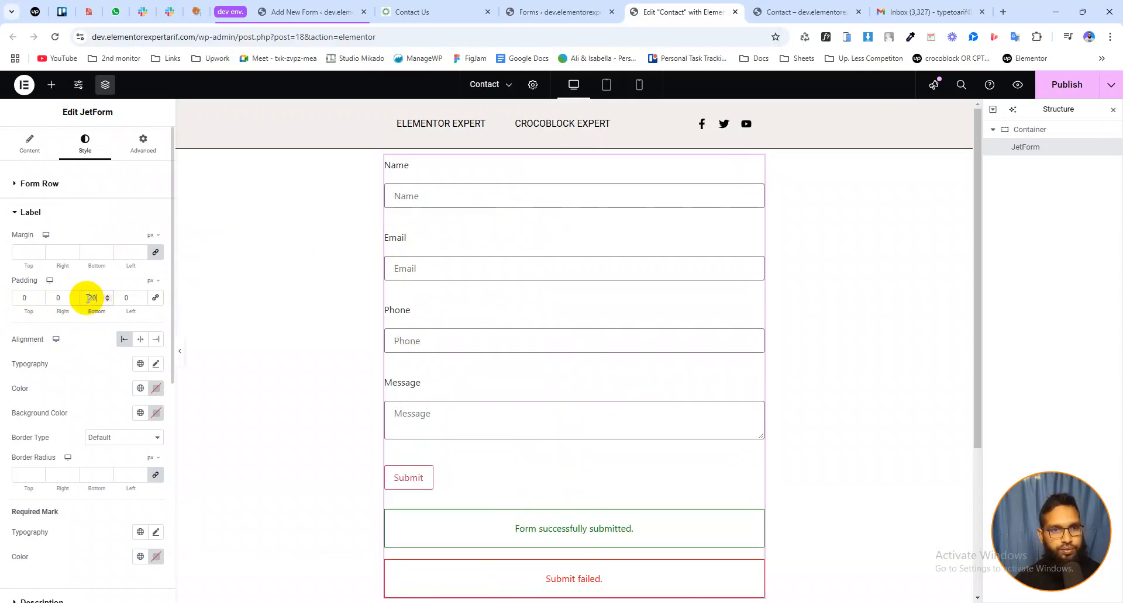
pyautogui.moveTo(97, 310); pyautogui.dragTo(94, 310)
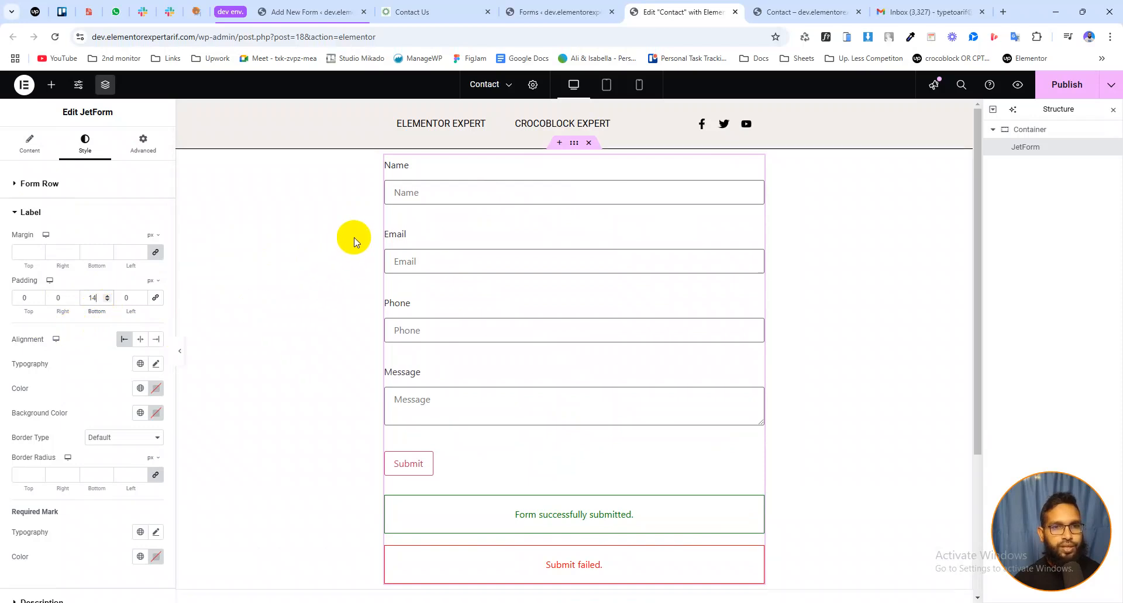
# Step: Compare with the reference form's rounded fields and set the JetForm input fields' border radius to 24 px on all corners
pyautogui.click(434, 10)
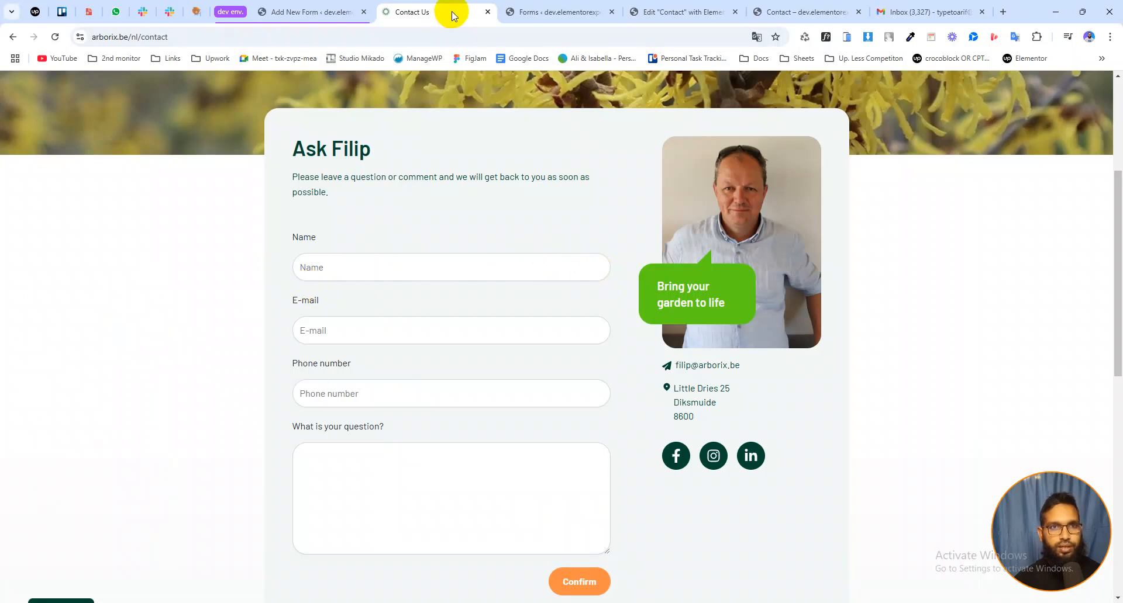
pyautogui.click(694, 13)
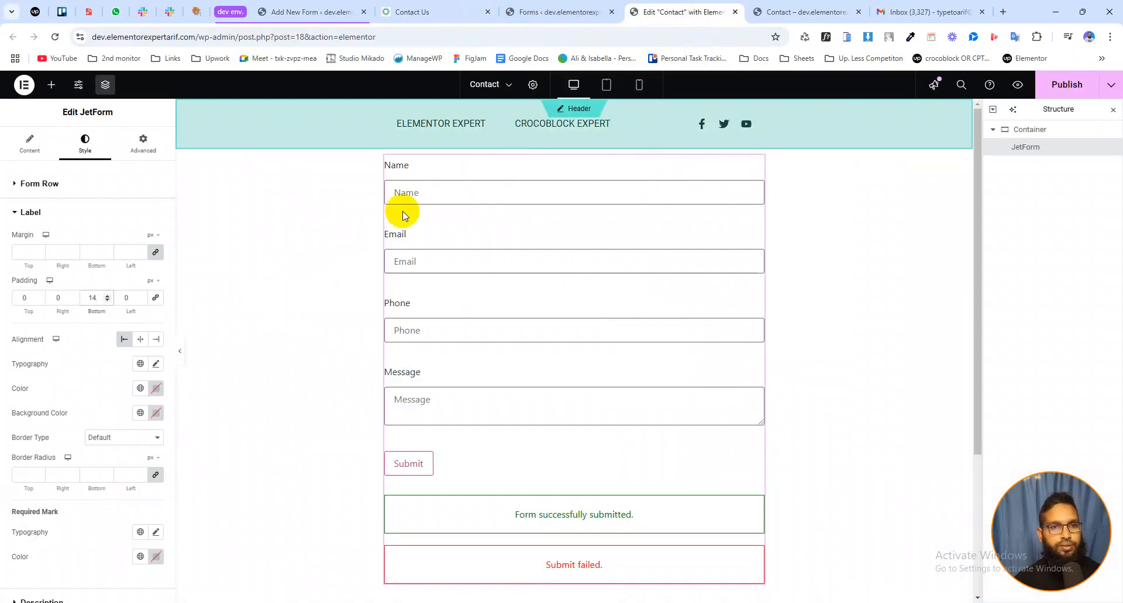
pyautogui.click(21, 222)
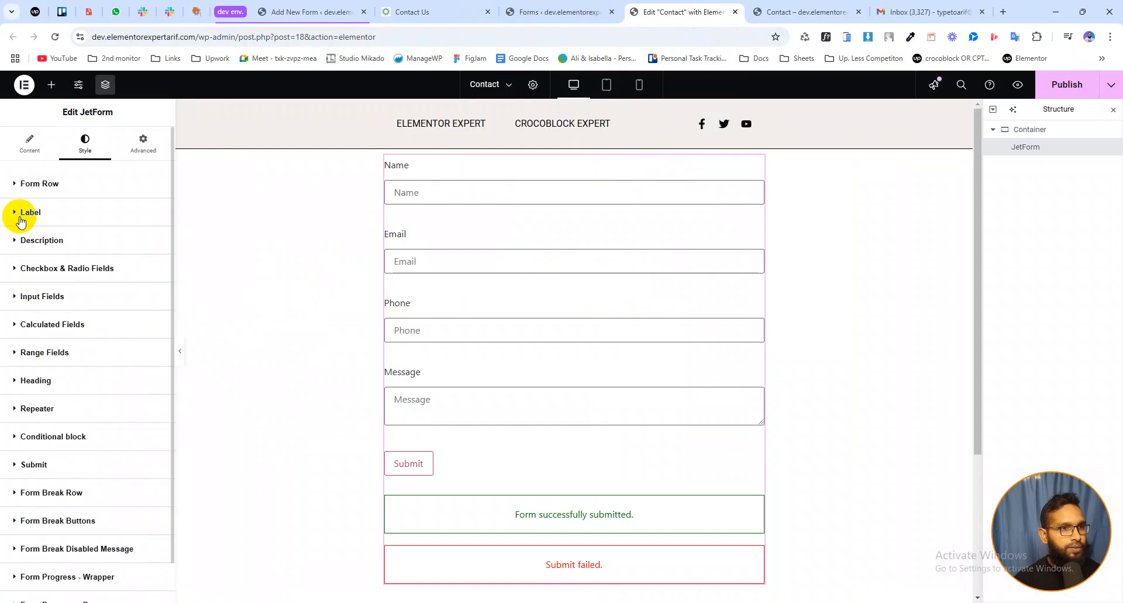
pyautogui.click(34, 297)
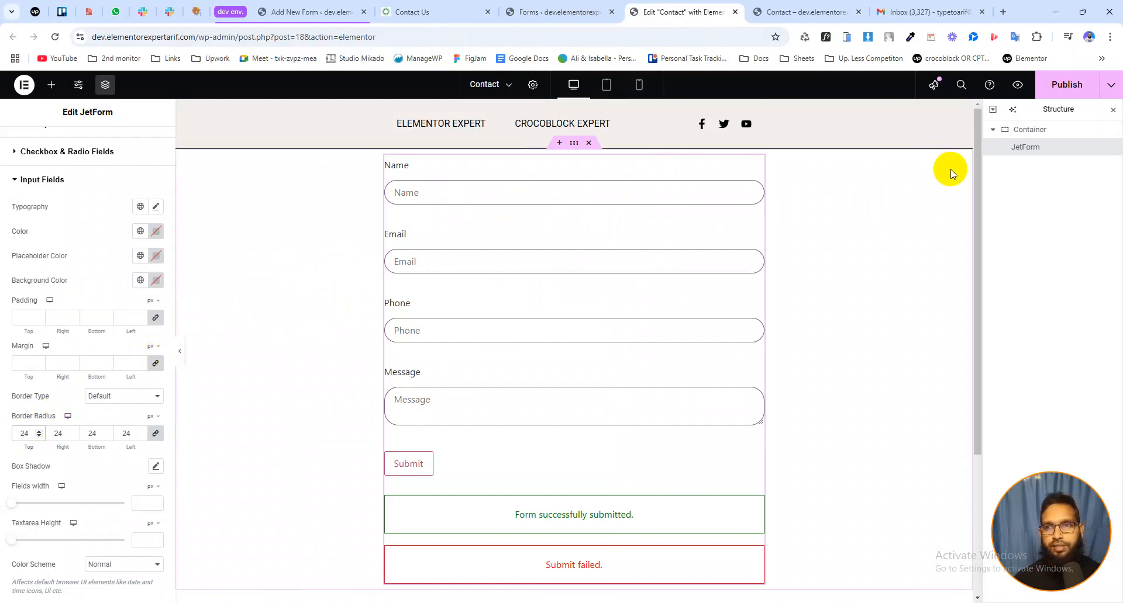
# Step: Publish the Contact page changes and compare the previewed Message field with the reference form's question box
pyautogui.click(1061, 88)
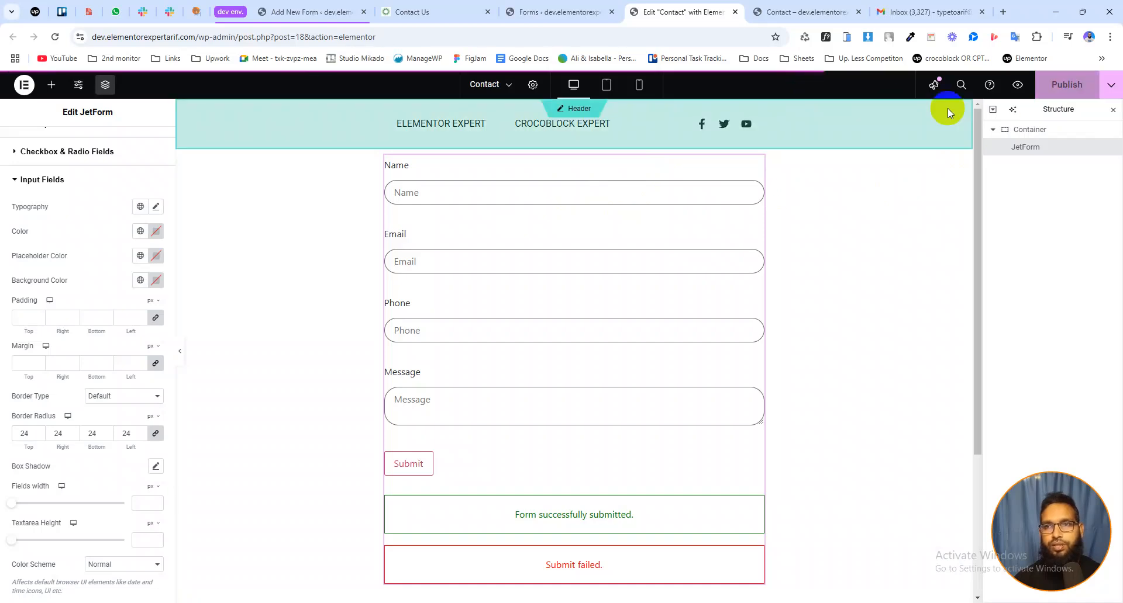
pyautogui.click(1020, 89)
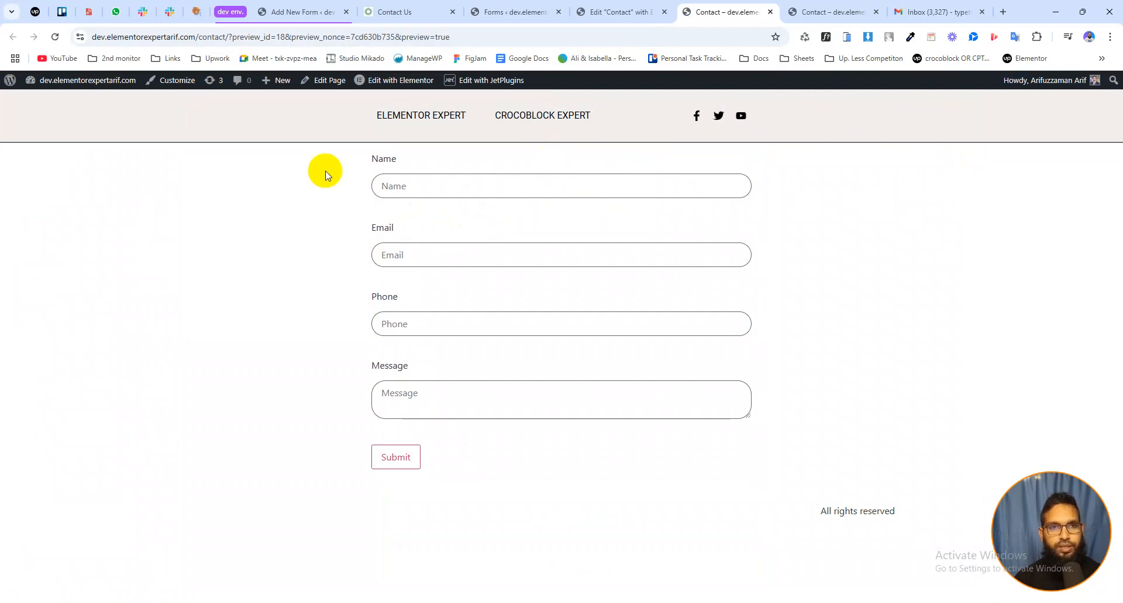
pyautogui.click(402, 398)
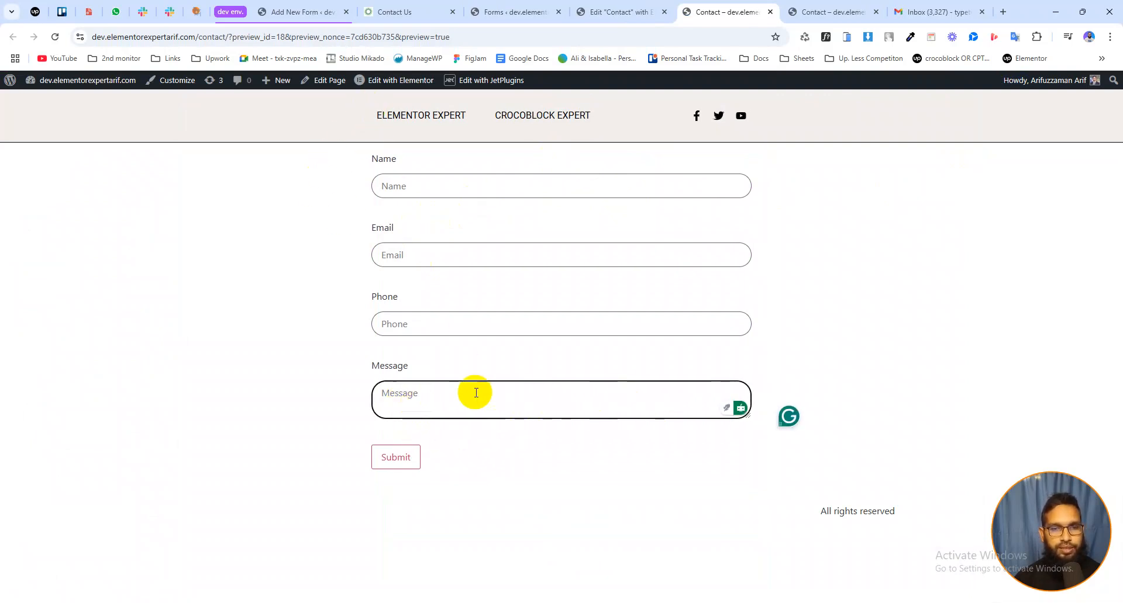
pyautogui.click(401, 12)
pyautogui.scroll(-2, 430, 380)
pyautogui.click(328, 344)
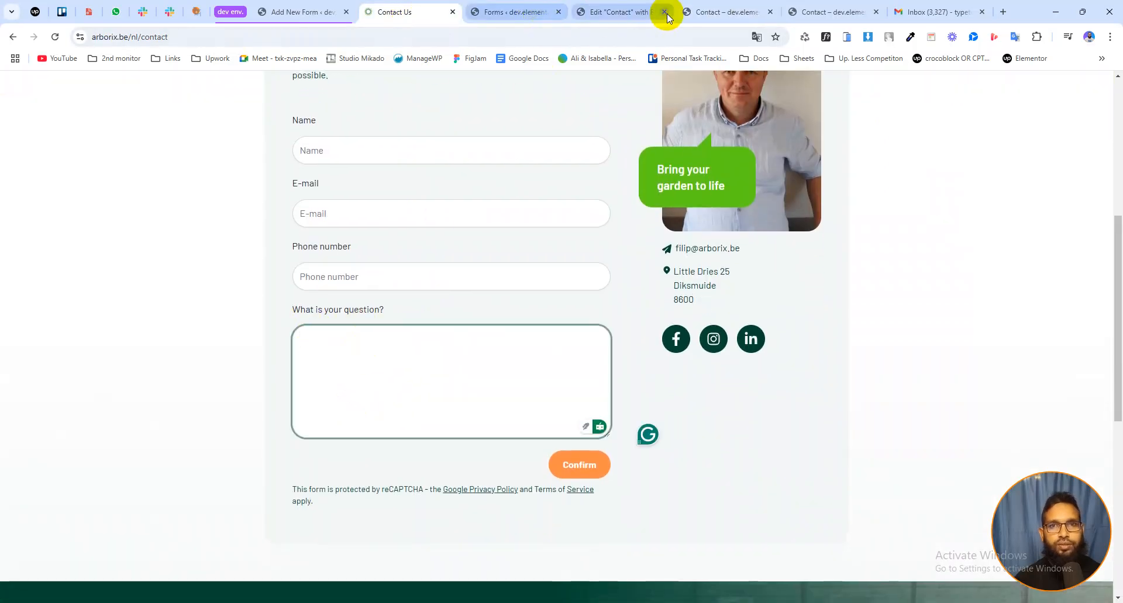
# Step: Set the JetForm input fields' textarea height to 162 px in the Elementor editor
pyautogui.click(643, 11)
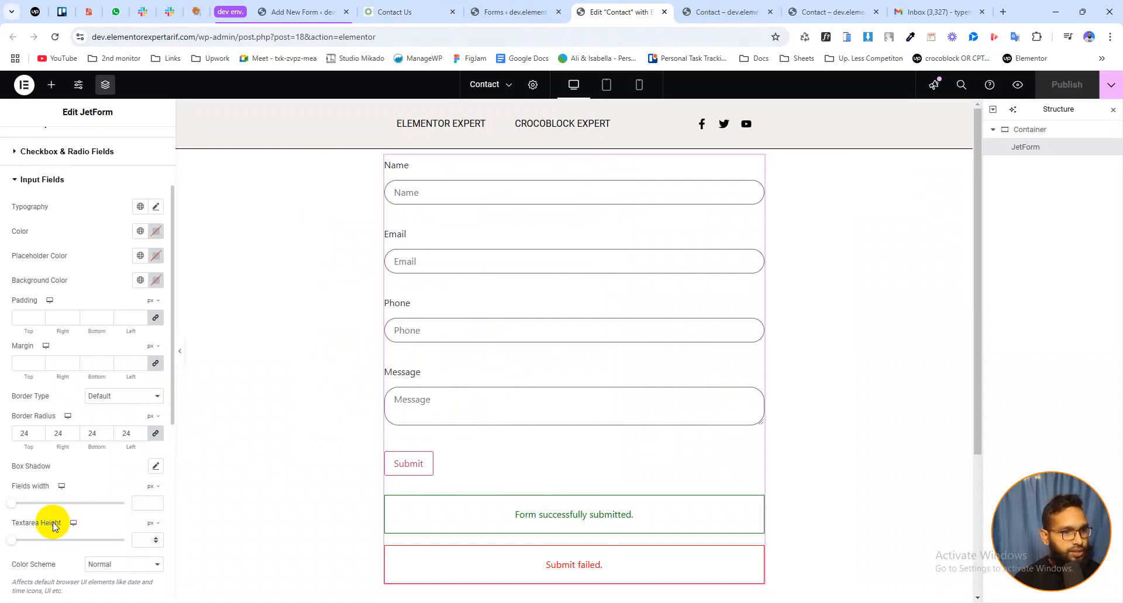
pyautogui.scroll(2, 55, 176)
pyautogui.scroll(-3, 75, 313)
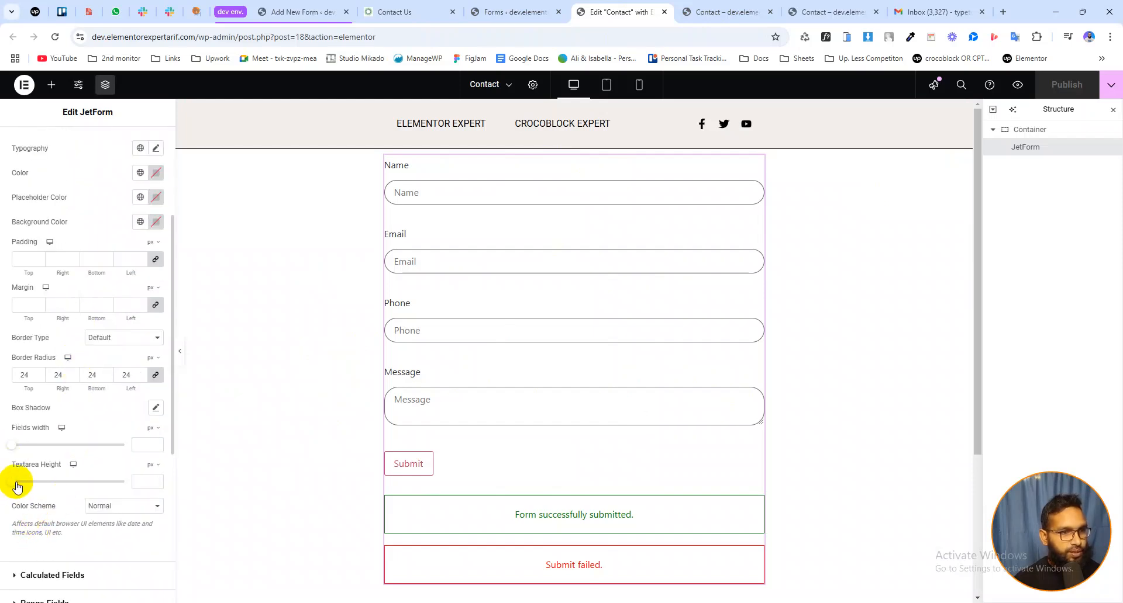
pyautogui.moveTo(18, 483); pyautogui.dragTo(47, 483)
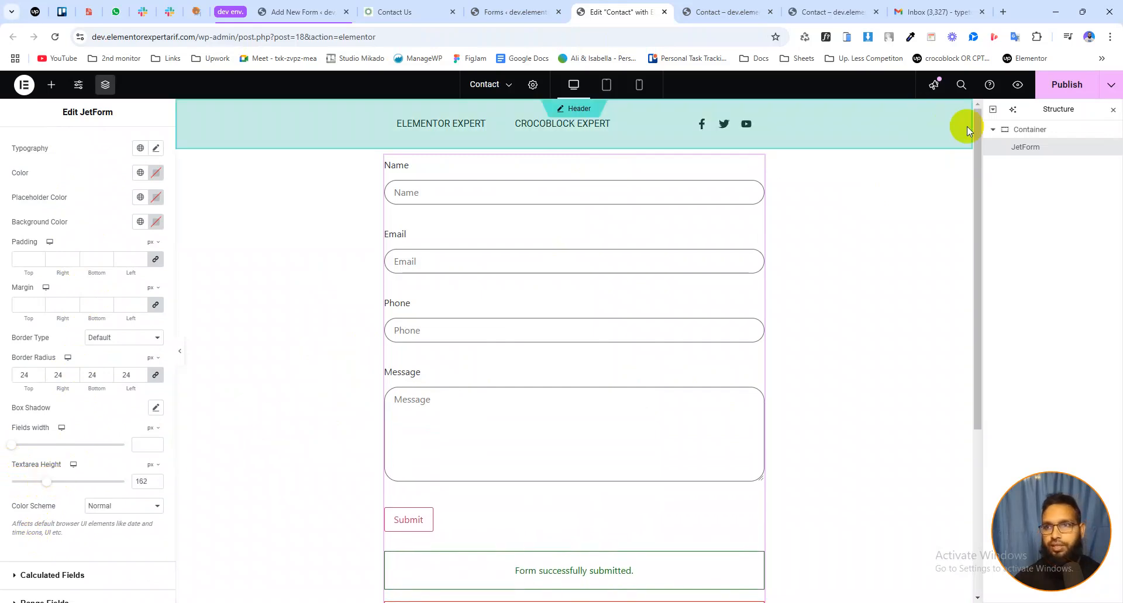
# Step: Publish the Contact page with the taller message box and check the form in the page preview
pyautogui.click(1059, 88)
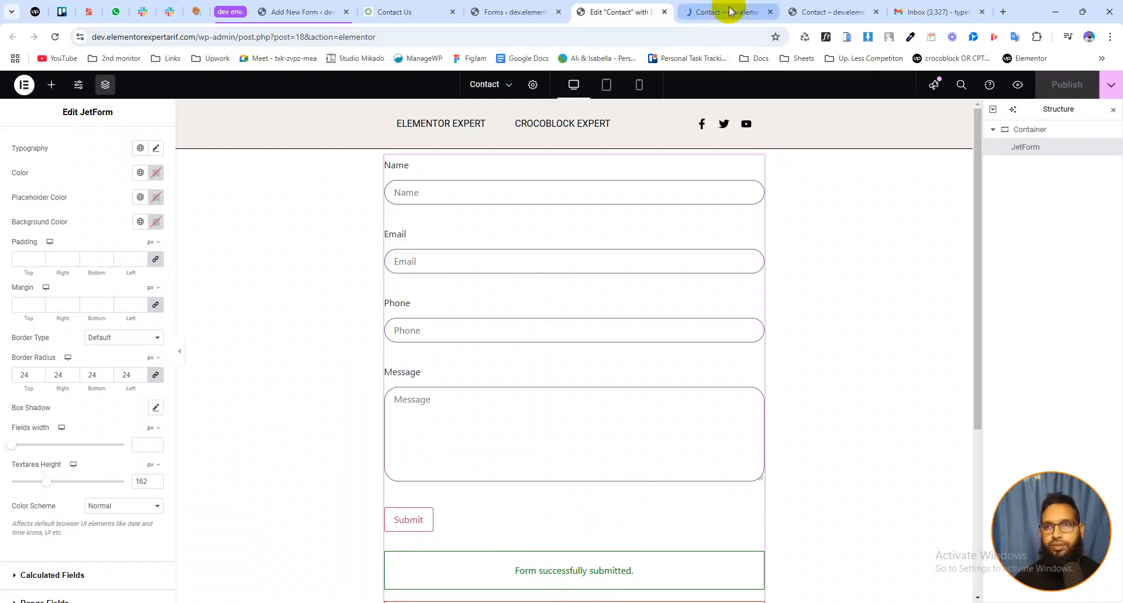
pyautogui.click(729, 10)
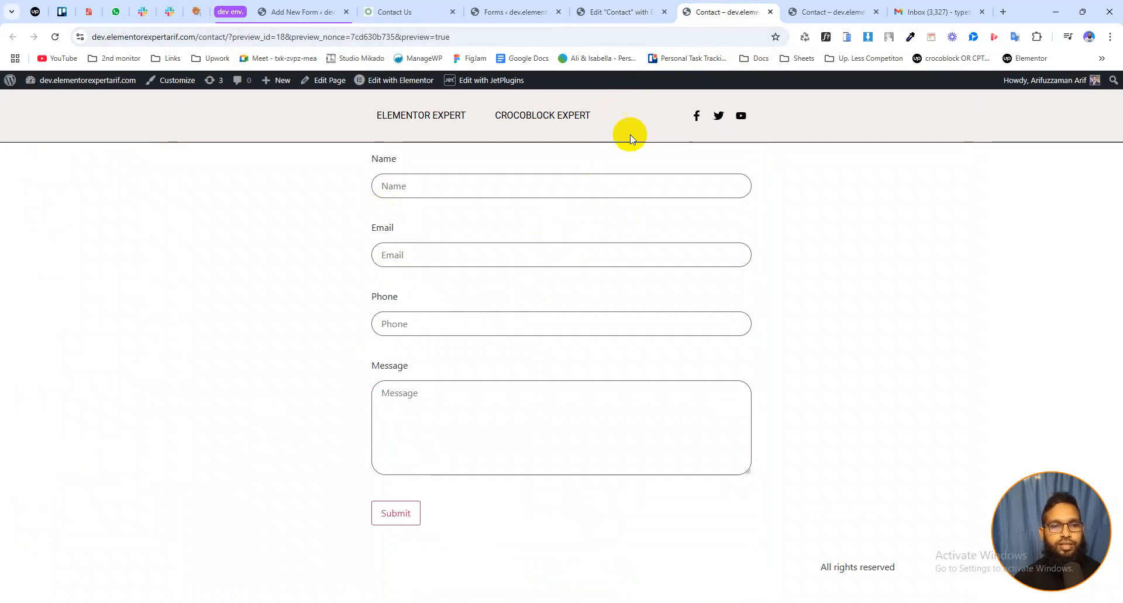
pyautogui.click(611, 12)
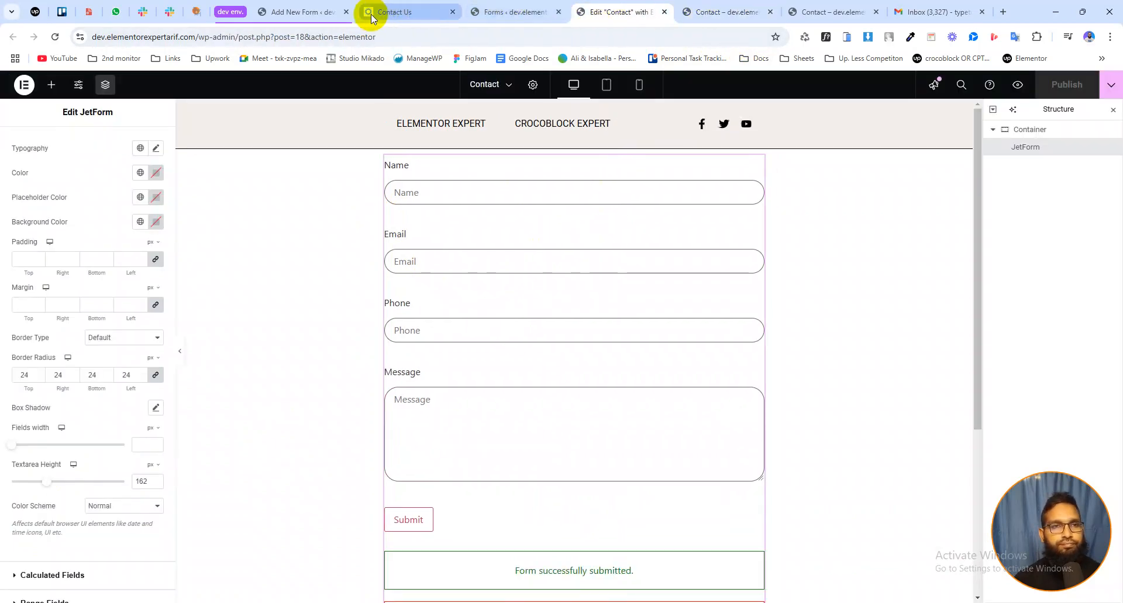
# Step: Add a Send Email post submit action to the New contact form in the form editor
pyautogui.click(303, 12)
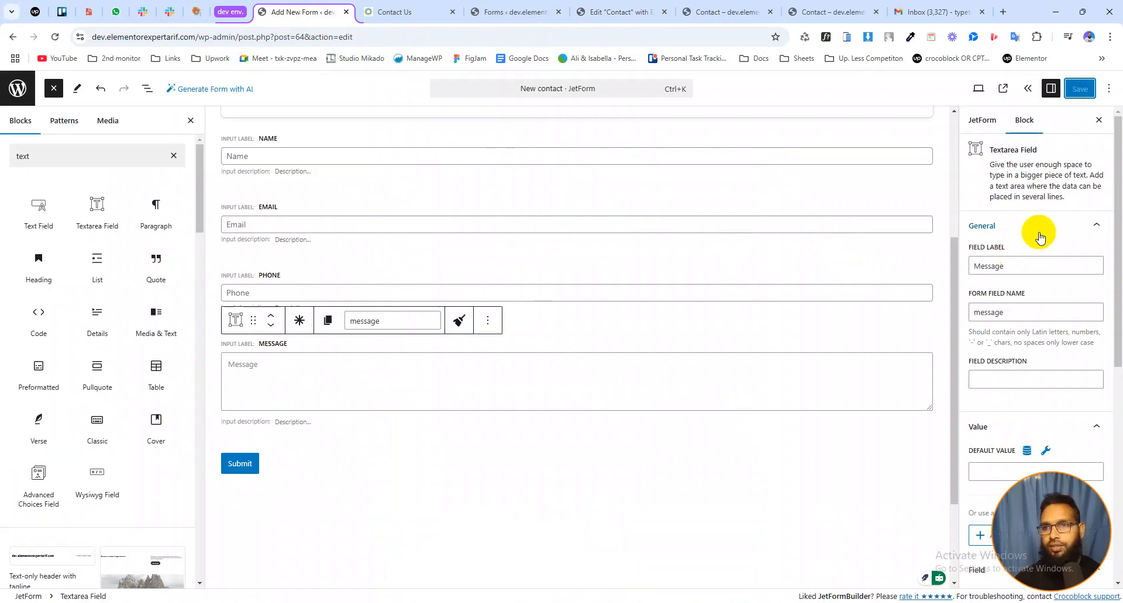
pyautogui.click(988, 124)
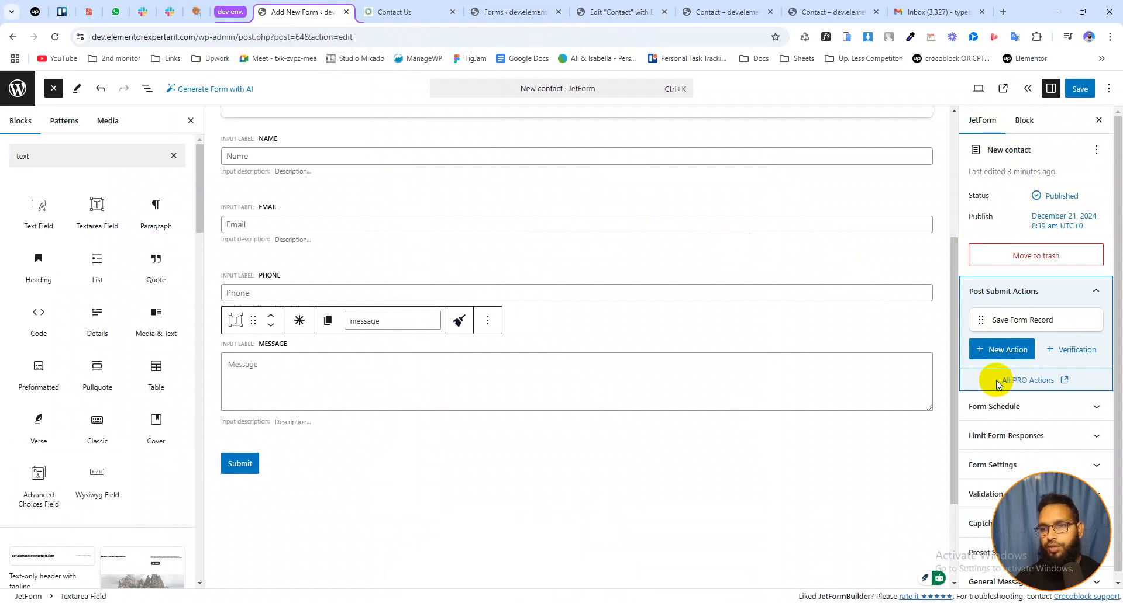
pyautogui.click(996, 351)
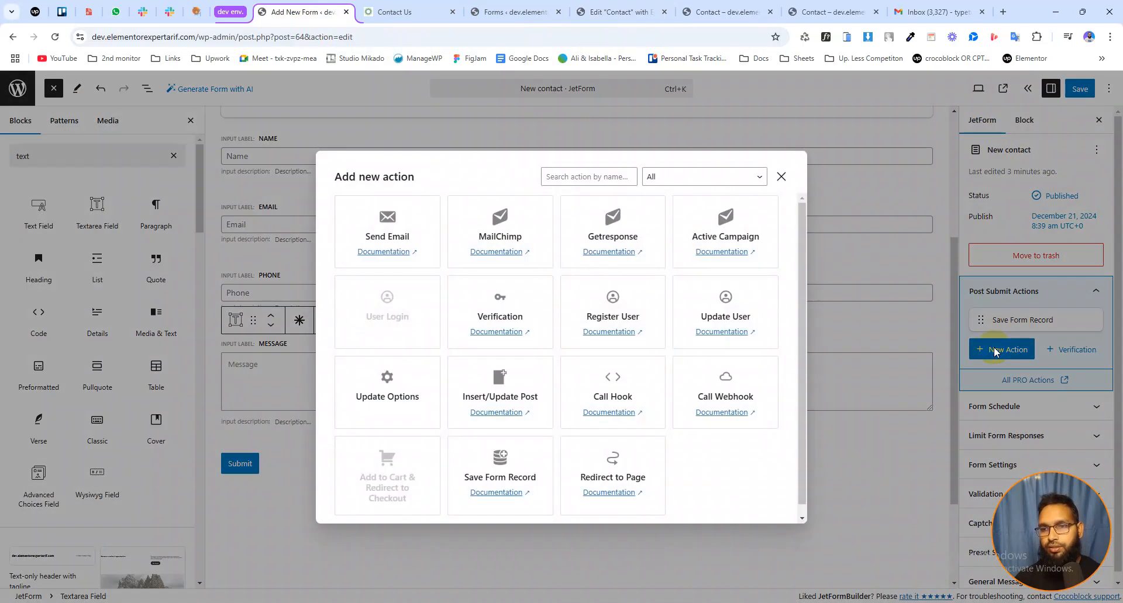
pyautogui.click(384, 239)
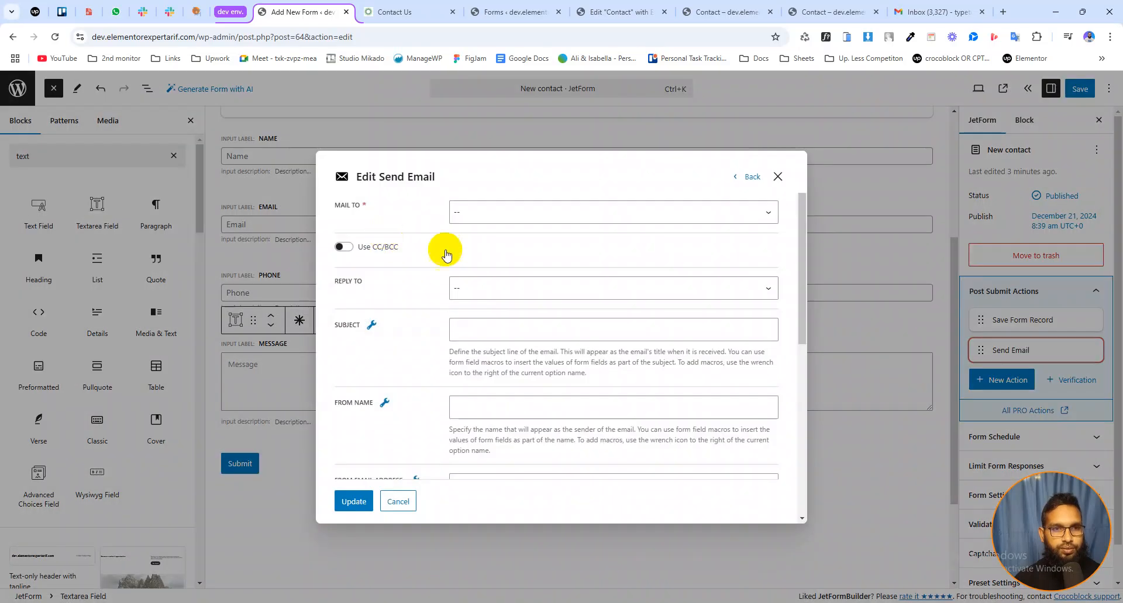
# Step: Set Mail To to Custom email with the recipient's email address, and set Reply To to Admin email
pyautogui.click(472, 217)
pyautogui.click(471, 276)
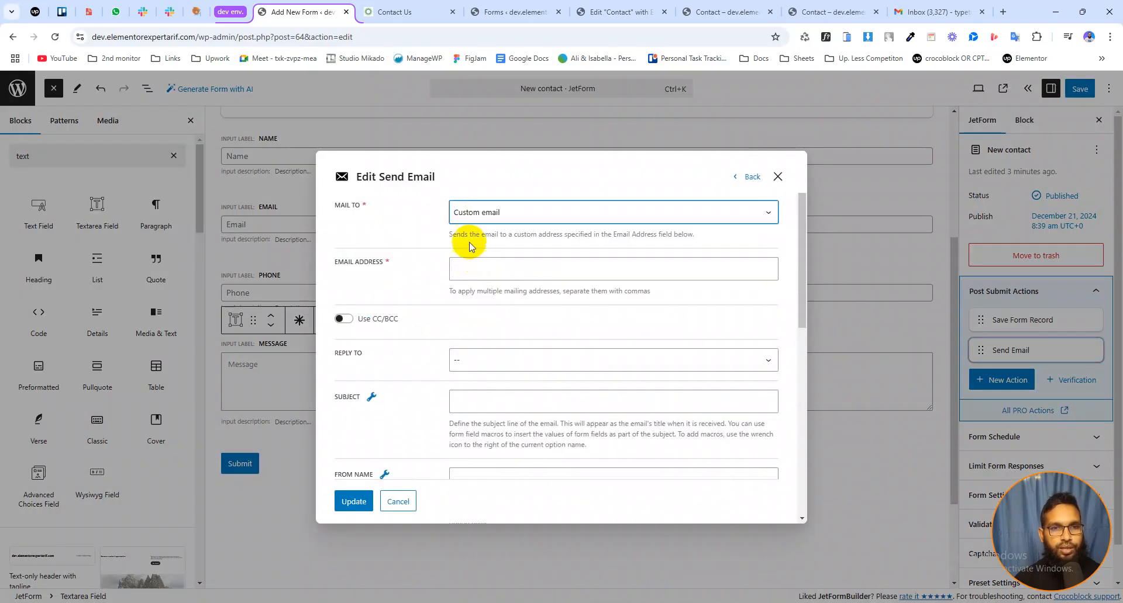
pyautogui.click(472, 269)
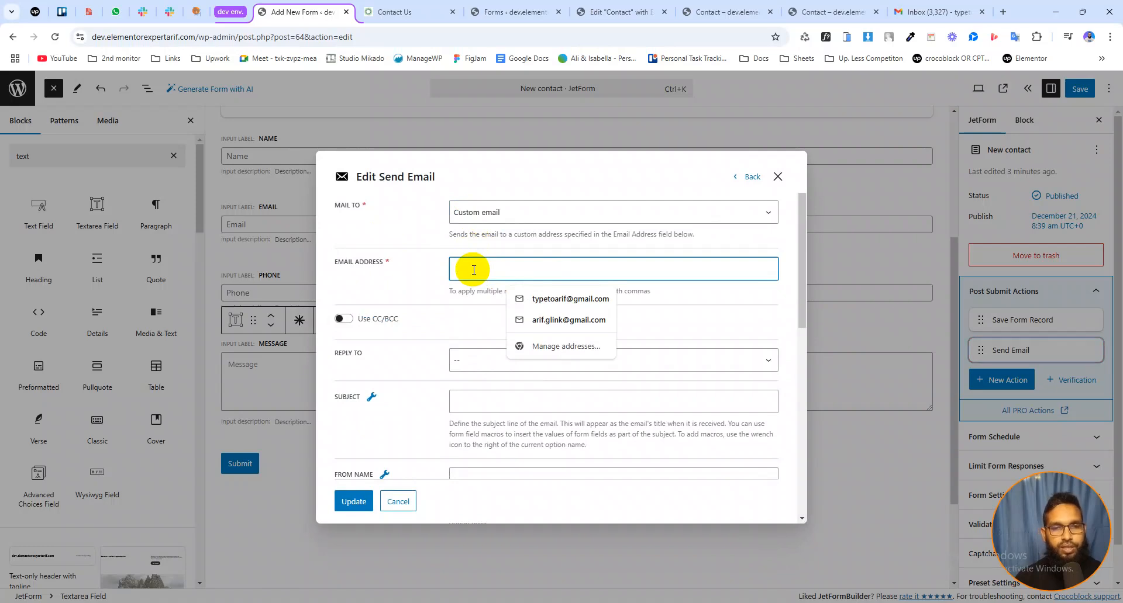
pyautogui.click(542, 299)
pyautogui.scroll(-1, 372, 311)
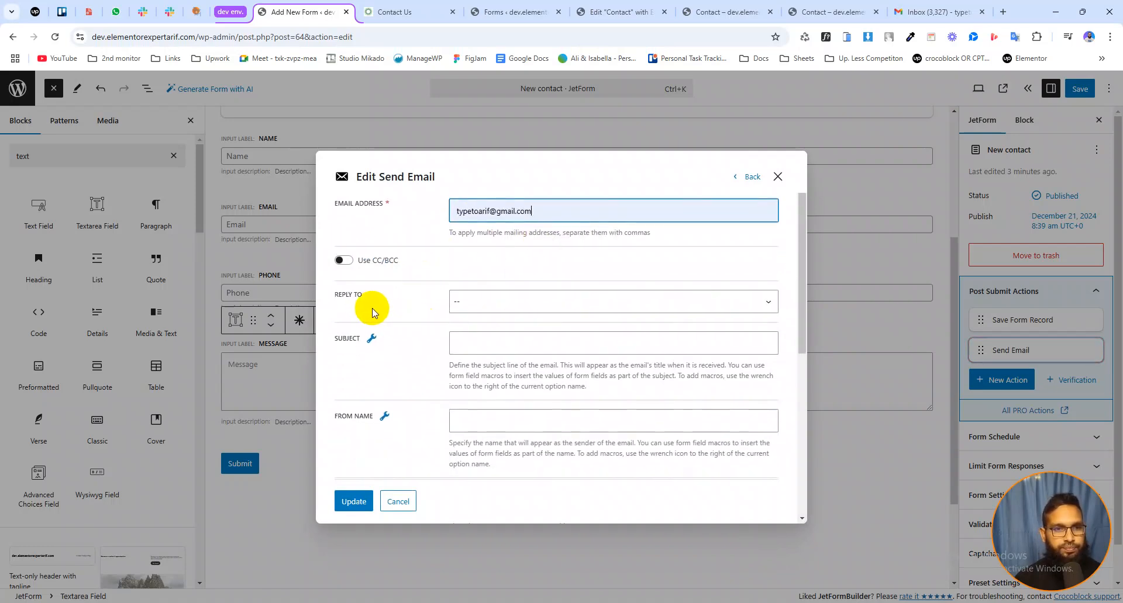
pyautogui.click(481, 302)
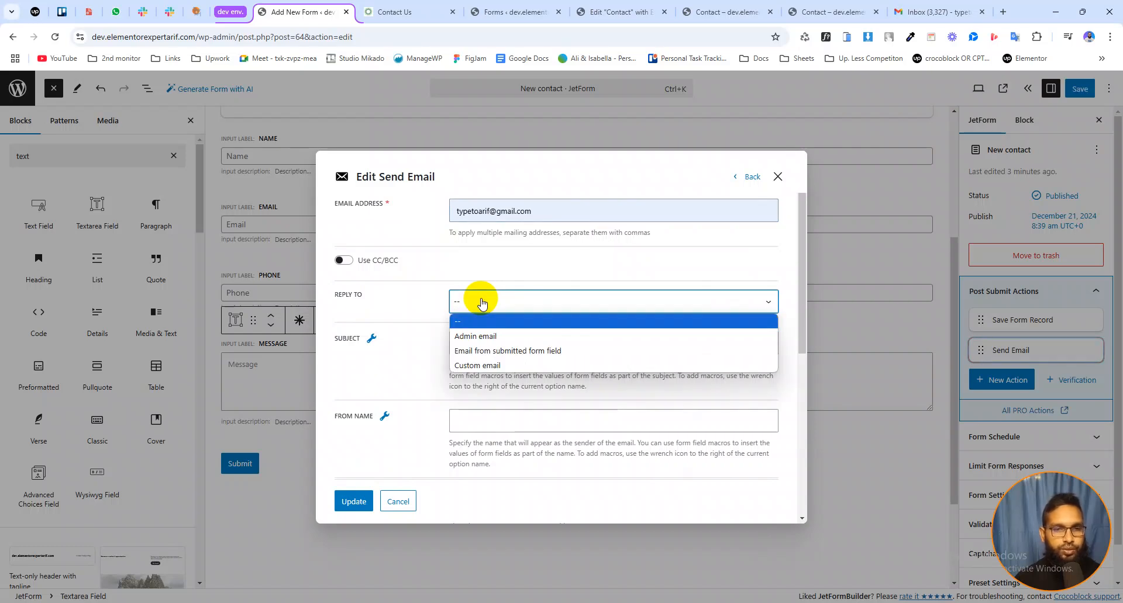
pyautogui.click(474, 337)
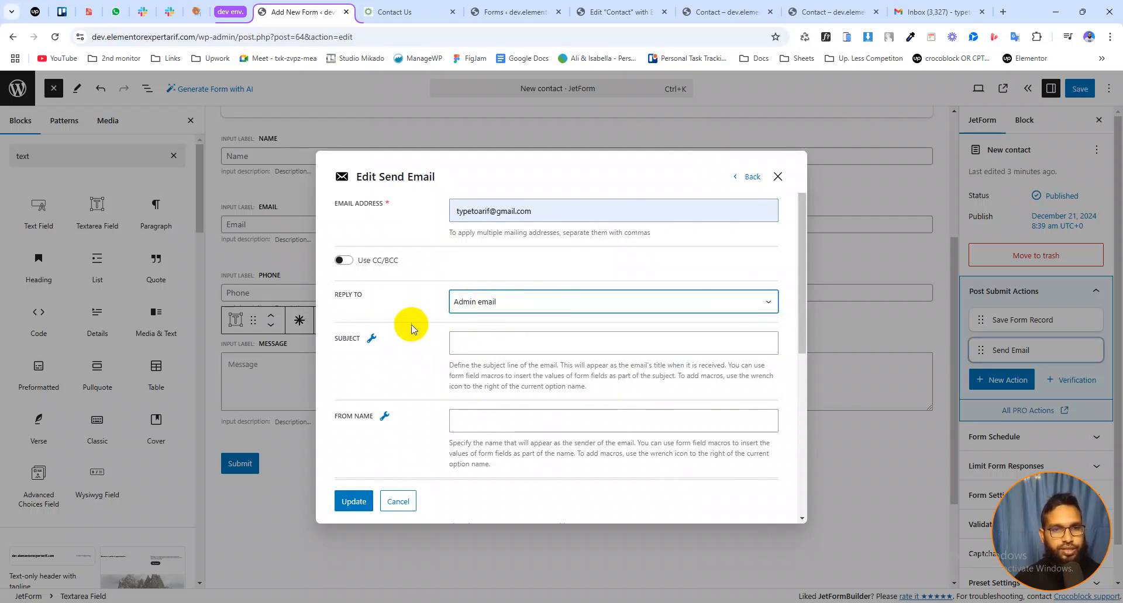
# Step: Enter "New mail" as the subject of the Send Email action
pyautogui.scroll(-1, 345, 307)
pyautogui.click(479, 284)
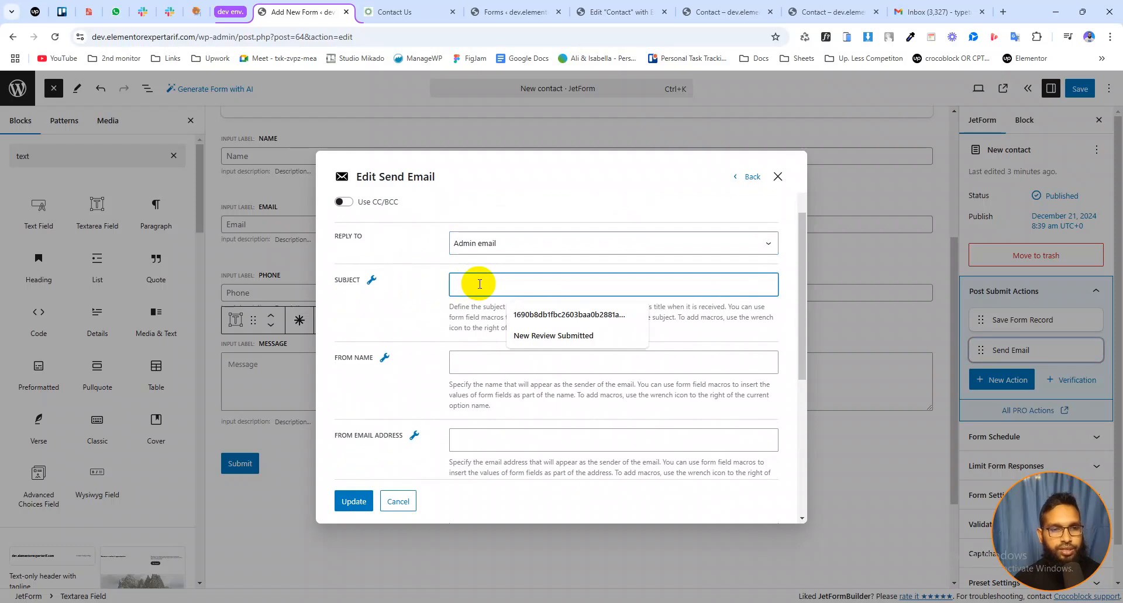
pyautogui.click(433, 288)
pyautogui.click(372, 281)
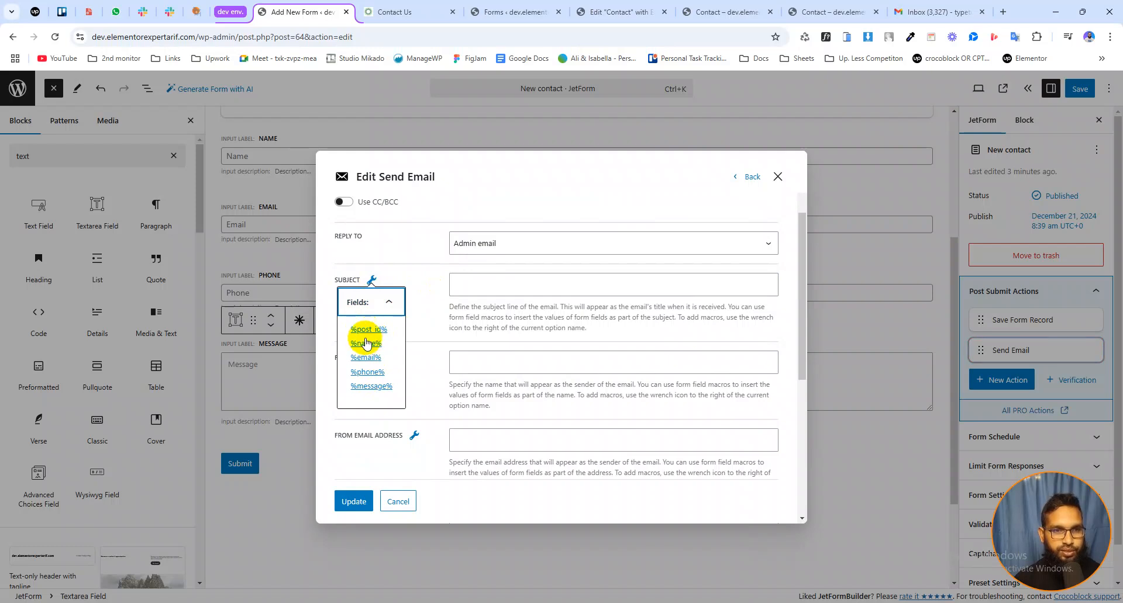
pyautogui.click(474, 286)
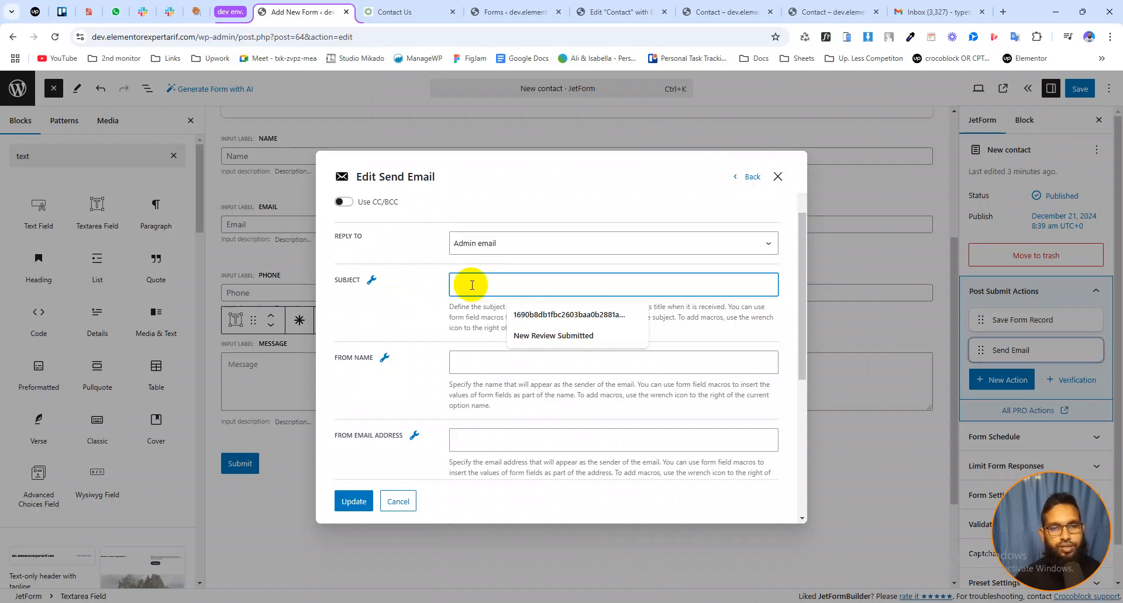
pyautogui.write('Ne')
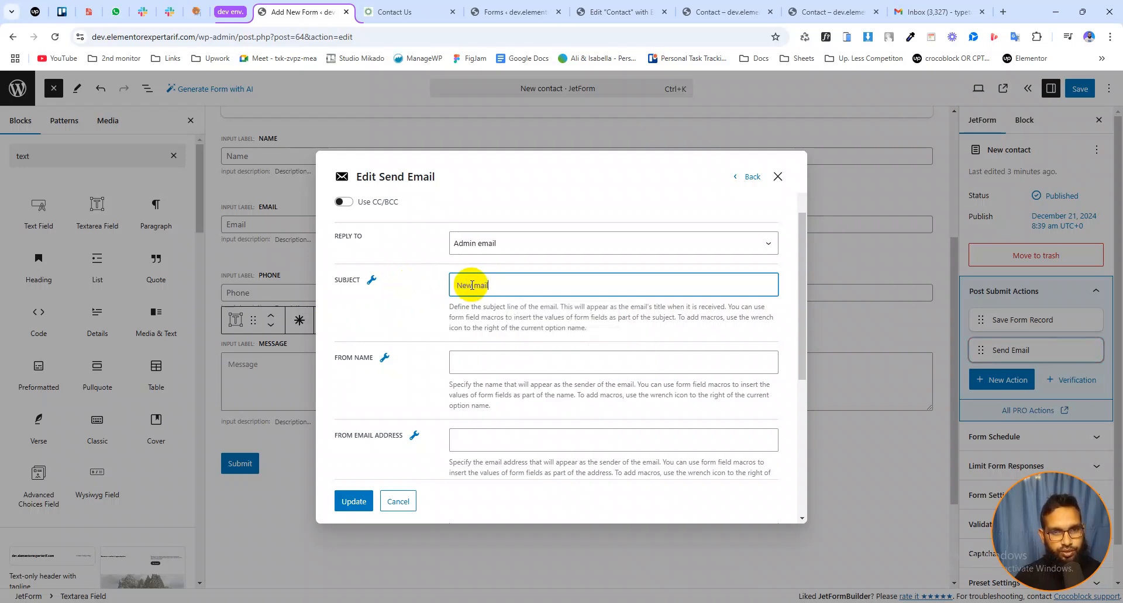
pyautogui.write('w mail')
# Step: Fill From Name with the %name% field macro and From Email Address with the %email% macro
pyautogui.click(475, 365)
pyautogui.click(385, 359)
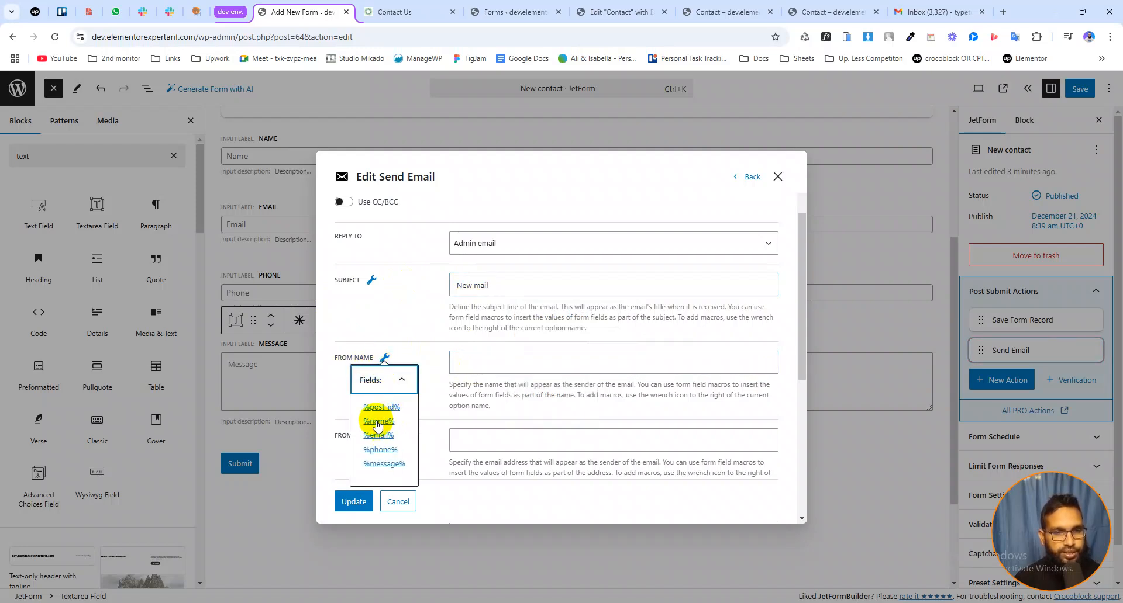
pyautogui.click(381, 421)
pyautogui.click(459, 404)
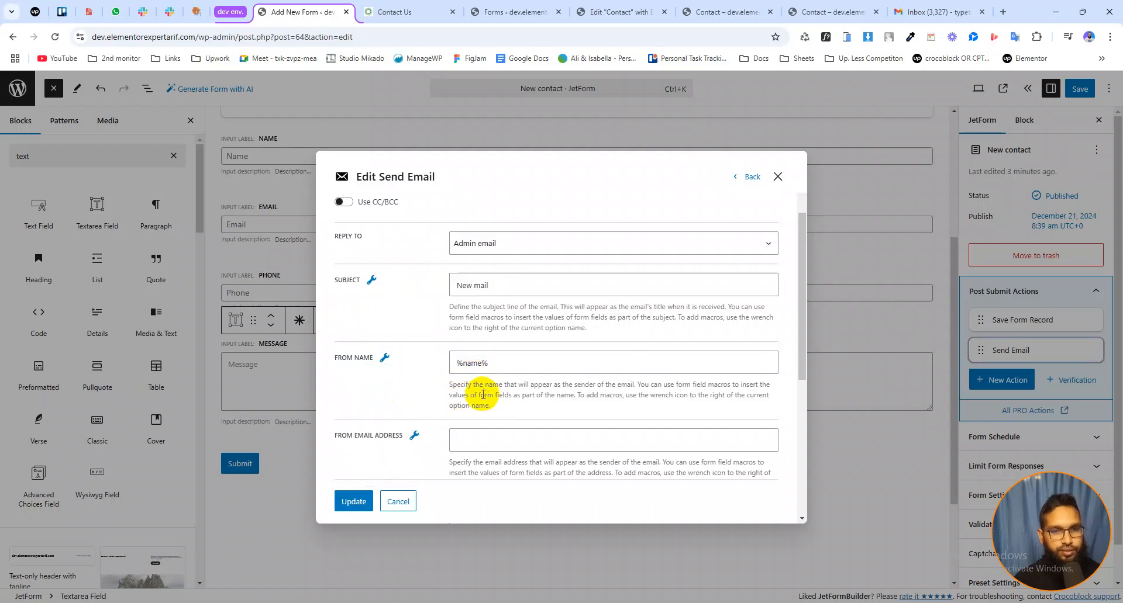
pyautogui.scroll(-1, 456, 389)
pyautogui.click(452, 381)
pyautogui.click(413, 379)
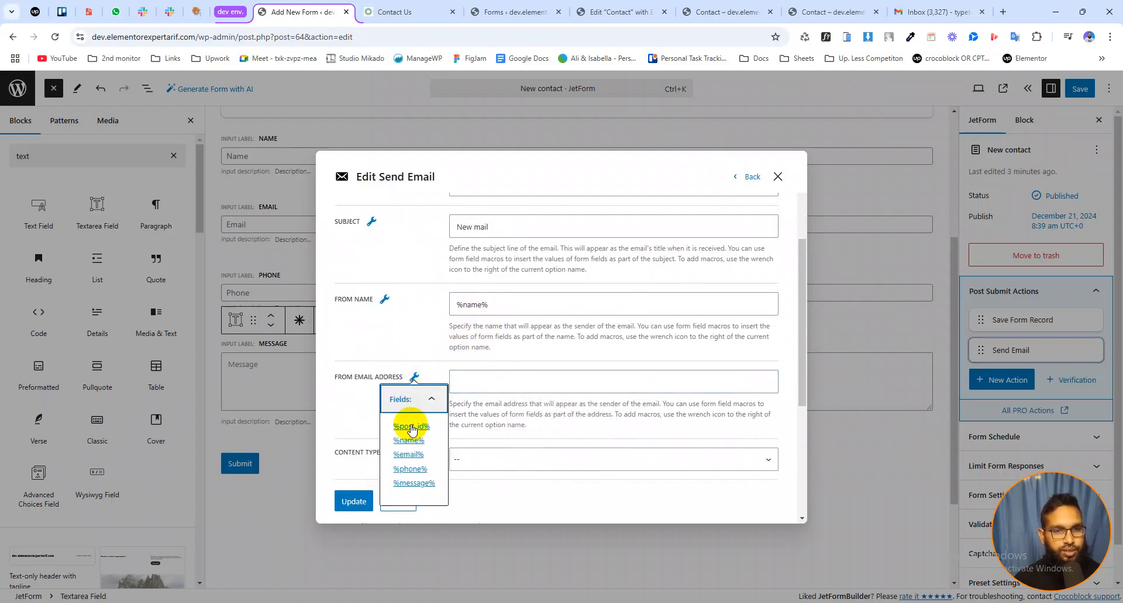
pyautogui.click(408, 454)
pyautogui.click(353, 401)
# Step: Set the email's content type to Plain text
pyautogui.scroll(-3, 396, 376)
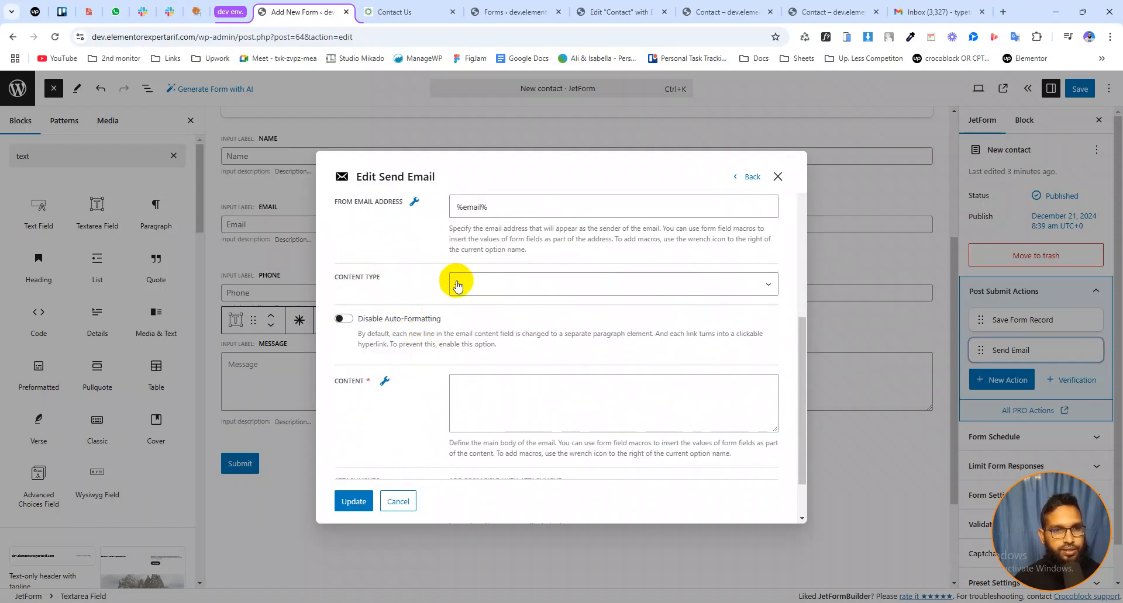
pyautogui.click(468, 286)
pyautogui.click(471, 317)
# Step: Write the email content as Name:, Email: and Message: lines, with the %message% macro on the Message line
pyautogui.click(482, 328)
pyautogui.click(385, 317)
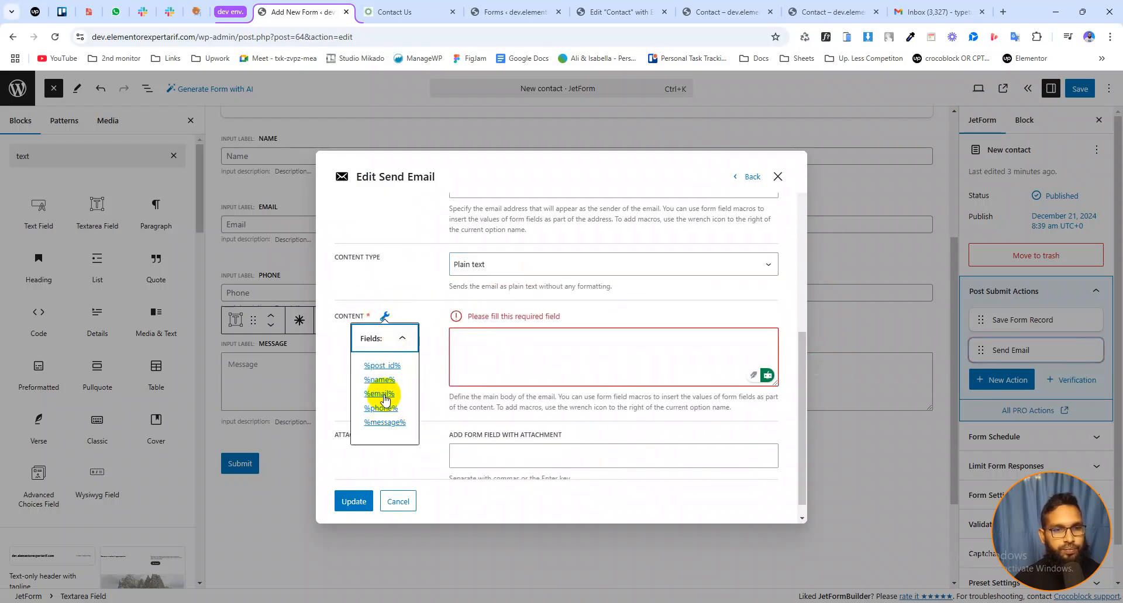
pyautogui.click(383, 423)
pyautogui.click(525, 326)
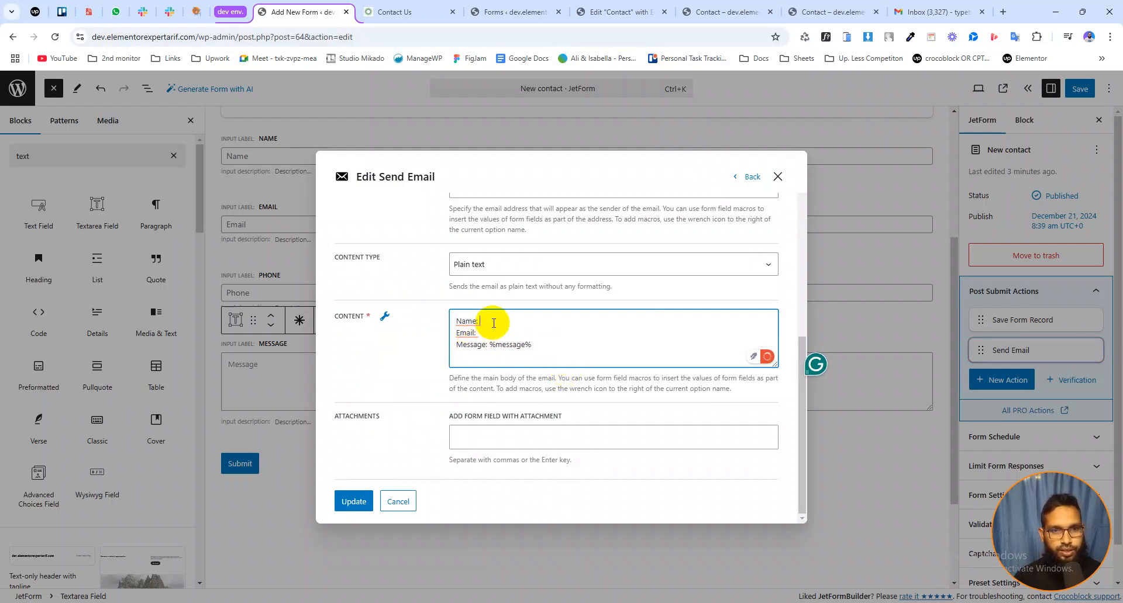
# Step: Place the %name% macro after the Name: label in the email content
pyautogui.click(386, 318)
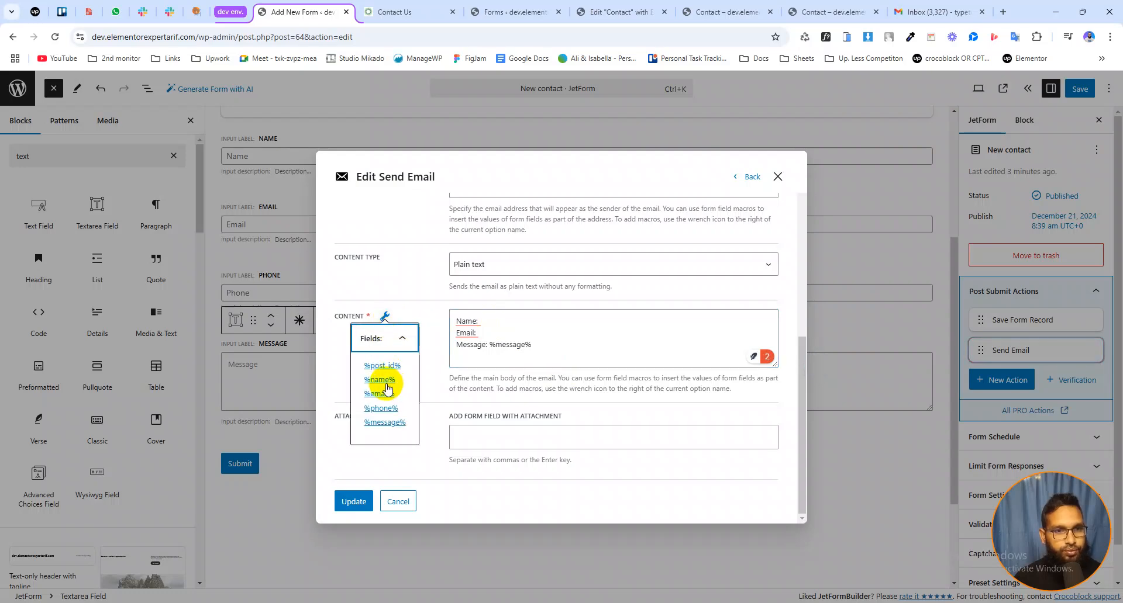
pyautogui.moveTo(383, 381); pyautogui.dragTo(532, 345)
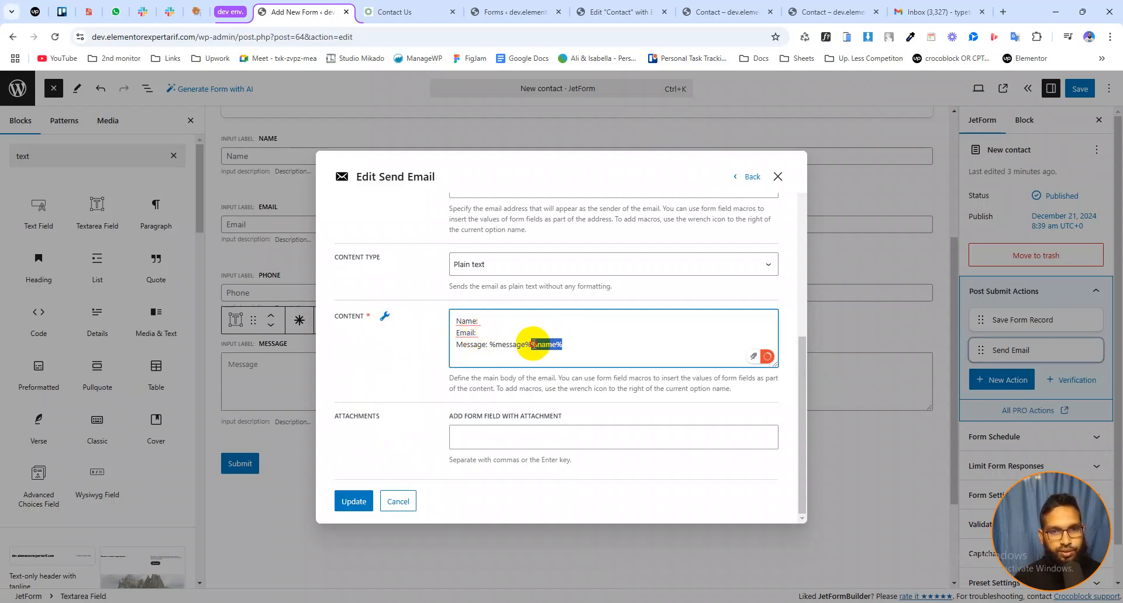
pyautogui.hotkey('ctrl', 'x')
pyautogui.click(497, 321)
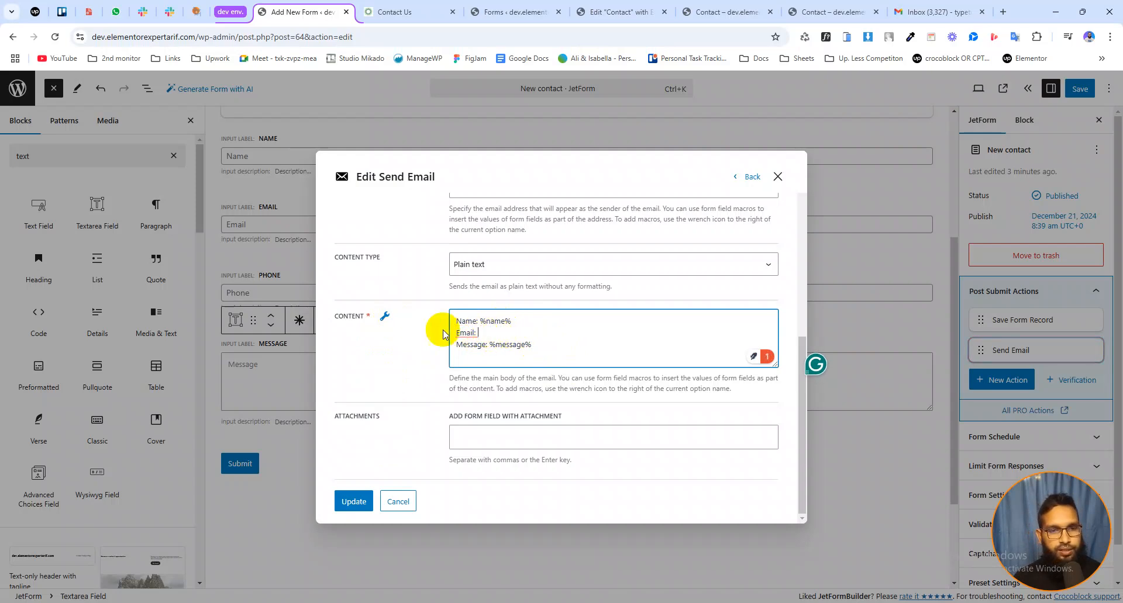
# Step: Place the %email% macro after the Email: label in the content and update the Send Email action
pyautogui.click(385, 316)
pyautogui.click(380, 393)
pyautogui.moveTo(563, 344); pyautogui.dragTo(536, 345)
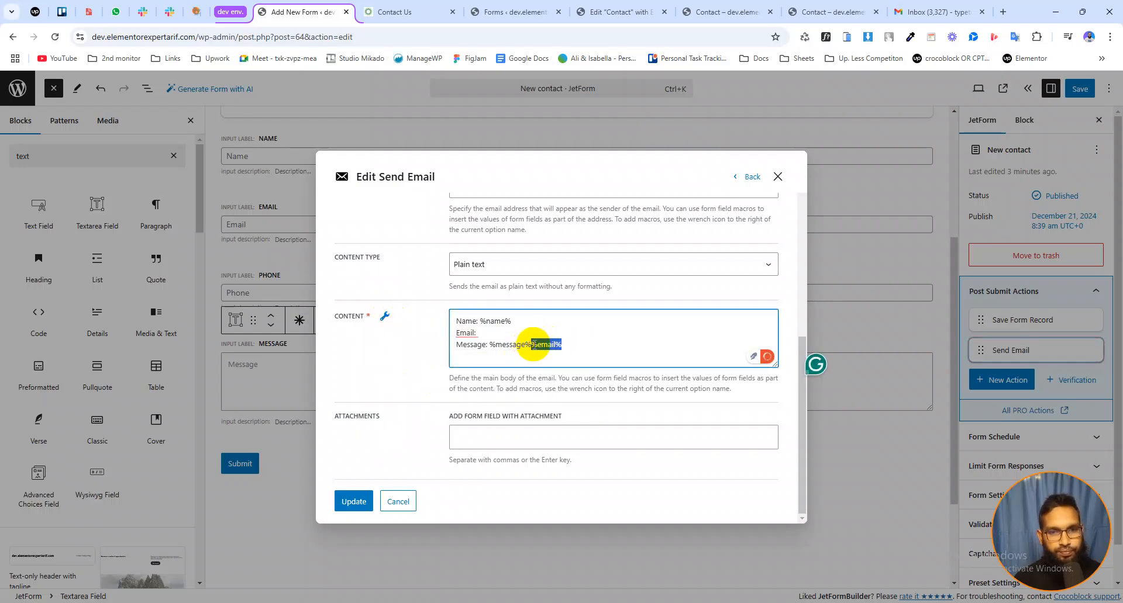
pyautogui.press('BackSpace')
pyautogui.hotkey('ctrl', 'v')
pyautogui.click(554, 350)
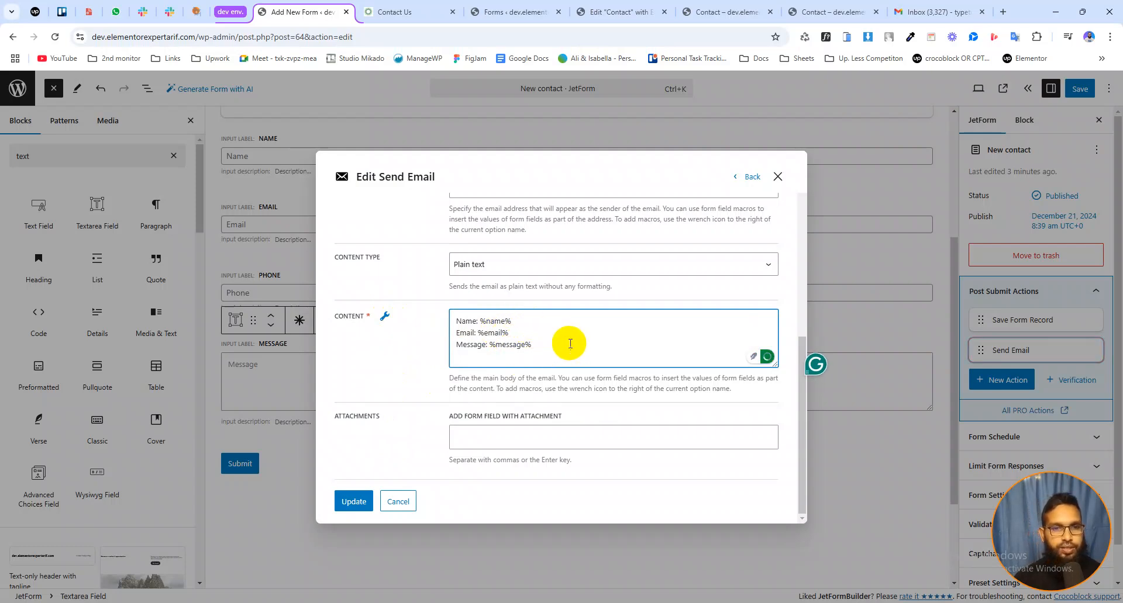
pyautogui.click(353, 502)
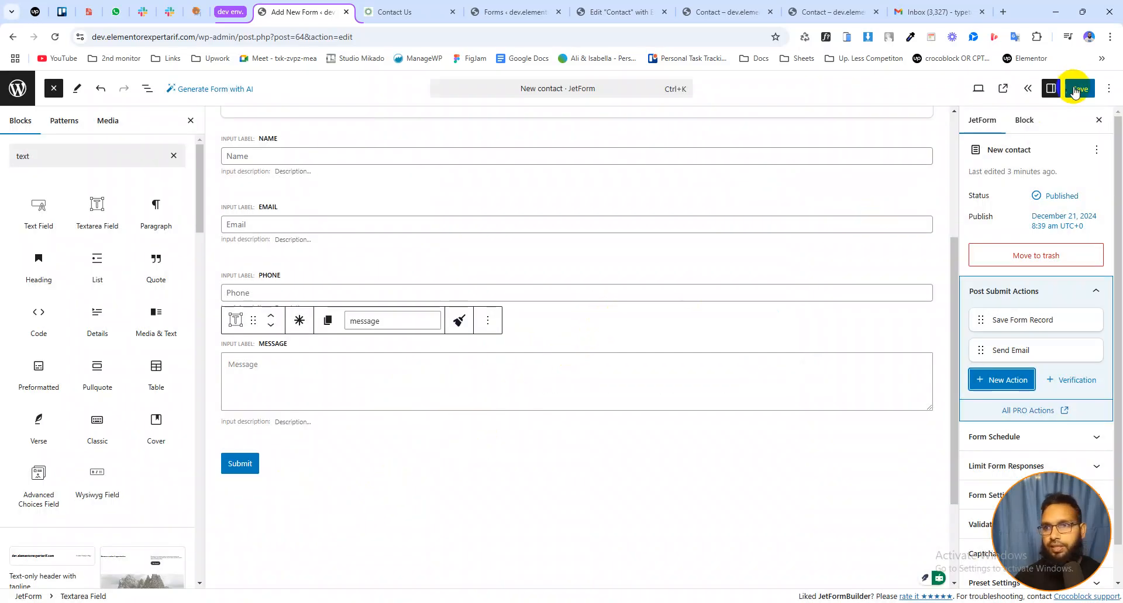
# Step: Save the New contact form and reload the Contact page preview
pyautogui.click(1074, 91)
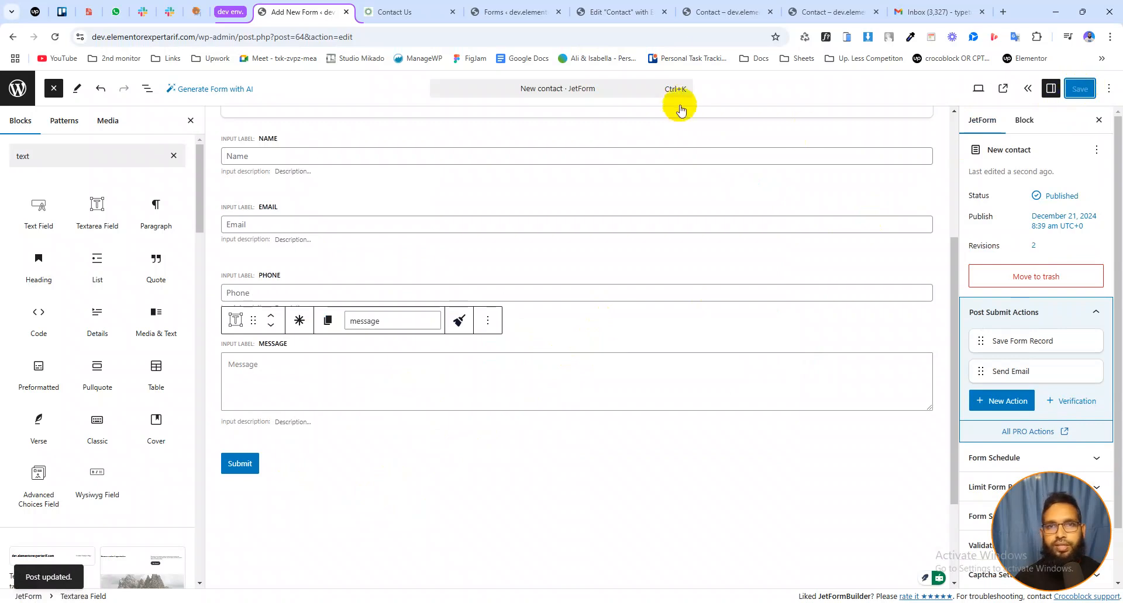
pyautogui.click(724, 10)
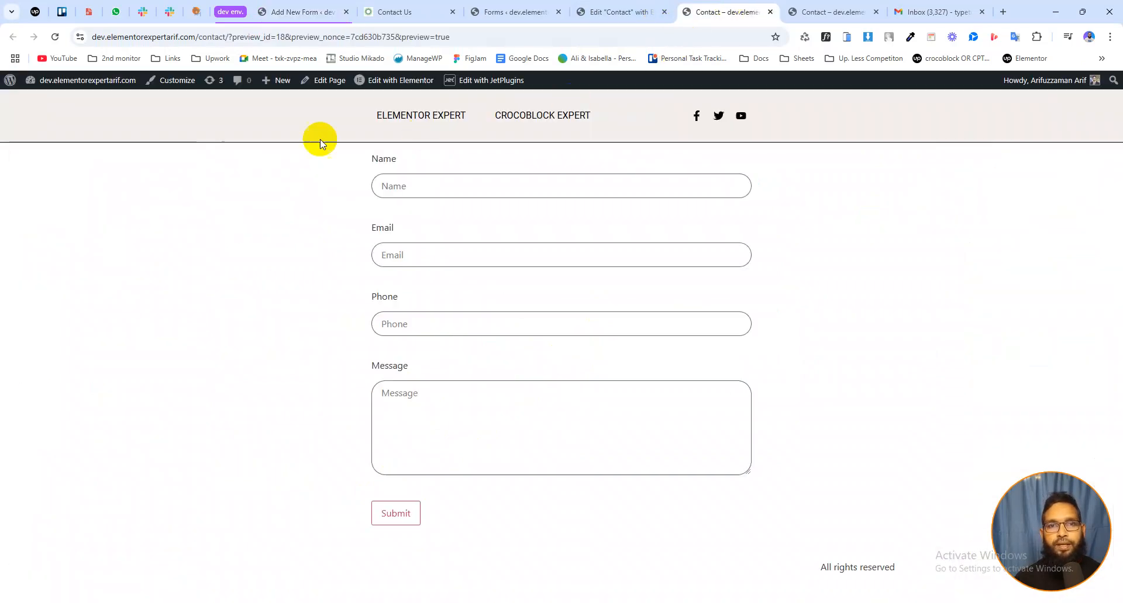
pyautogui.click(54, 37)
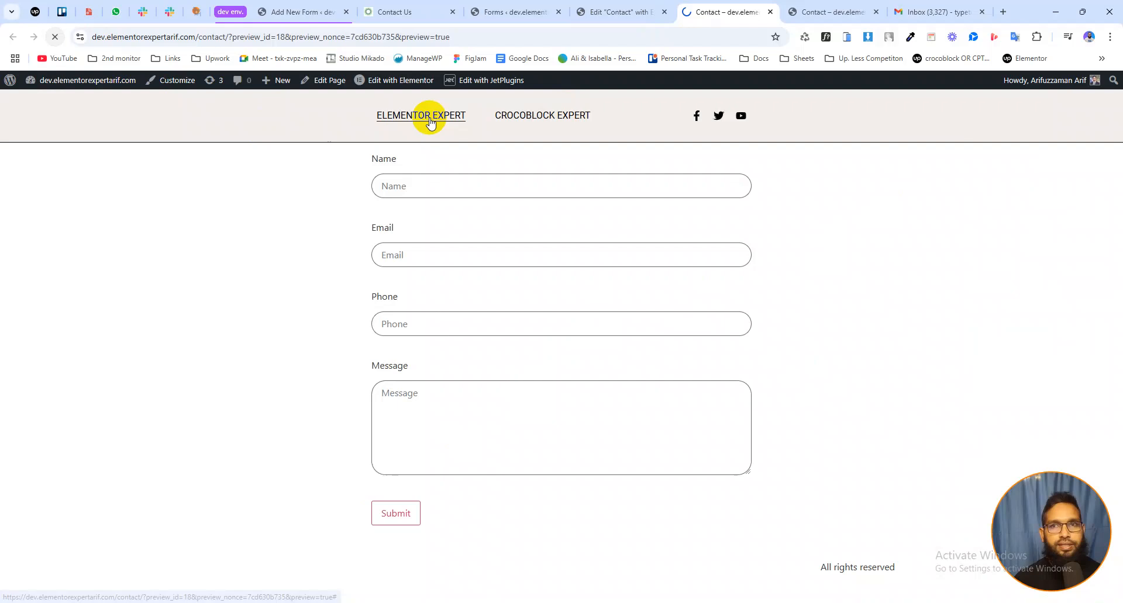
# Step: Fill in the contact form's Name, Email and Phone fields with the sender's first name, e-mail address and phone number
pyautogui.click(416, 185)
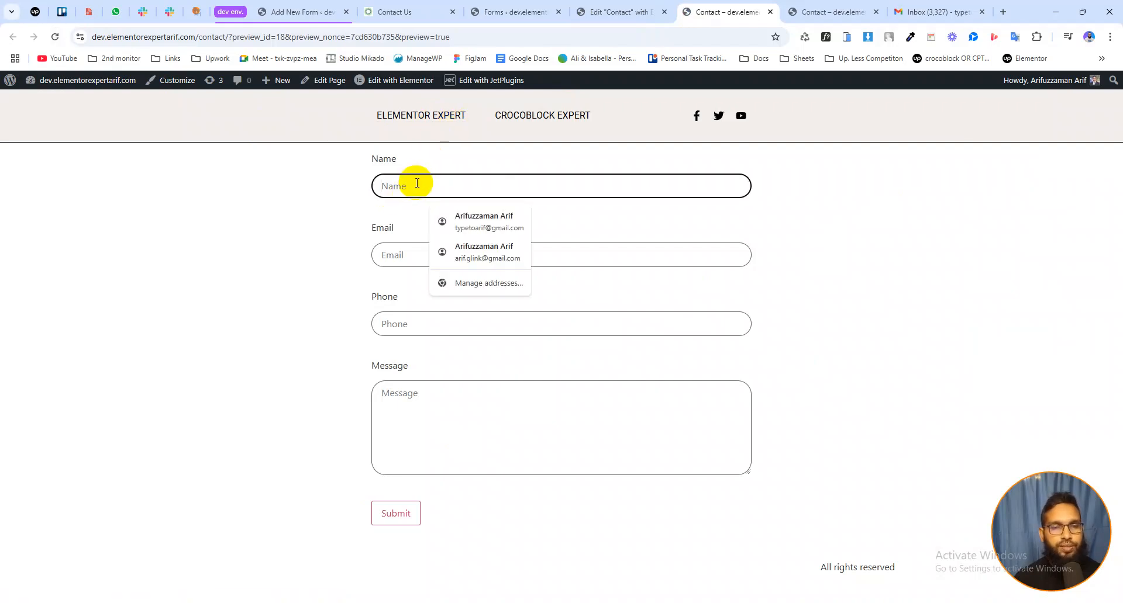
pyautogui.press('Tab')
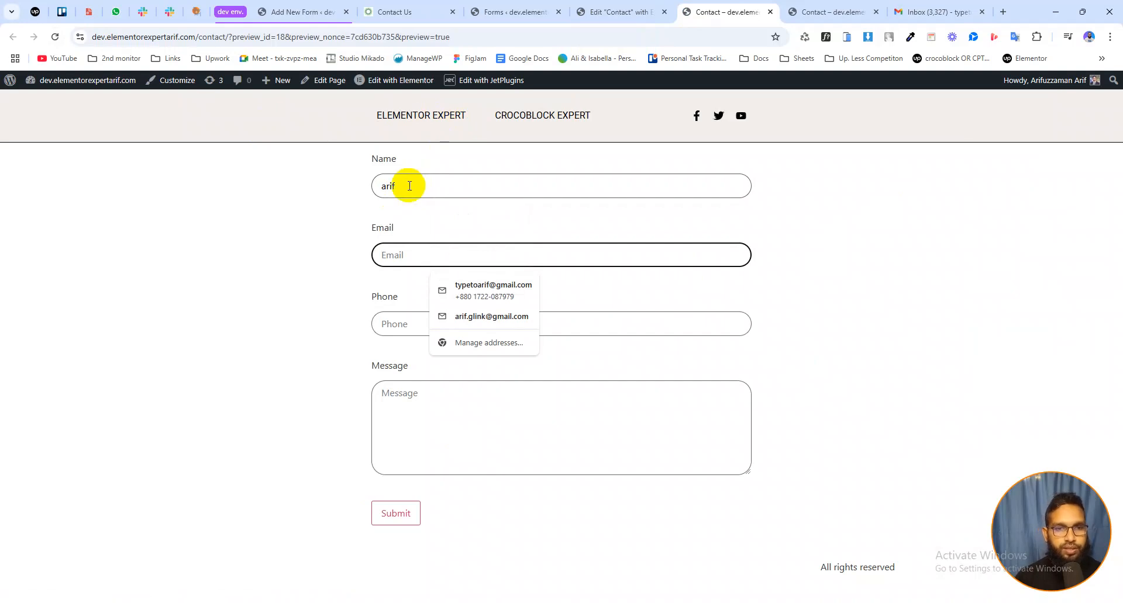
pyautogui.click(489, 317)
pyautogui.click(405, 326)
pyautogui.click(461, 354)
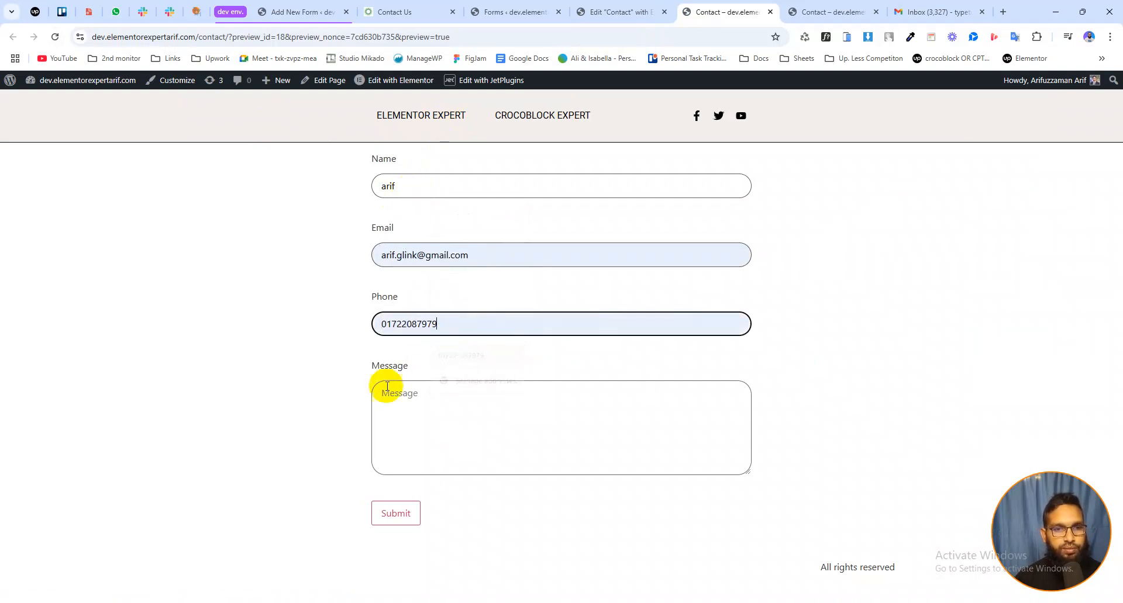
# Step: Enter "I am testing okay" as the message and submit the contact form
pyautogui.click(404, 398)
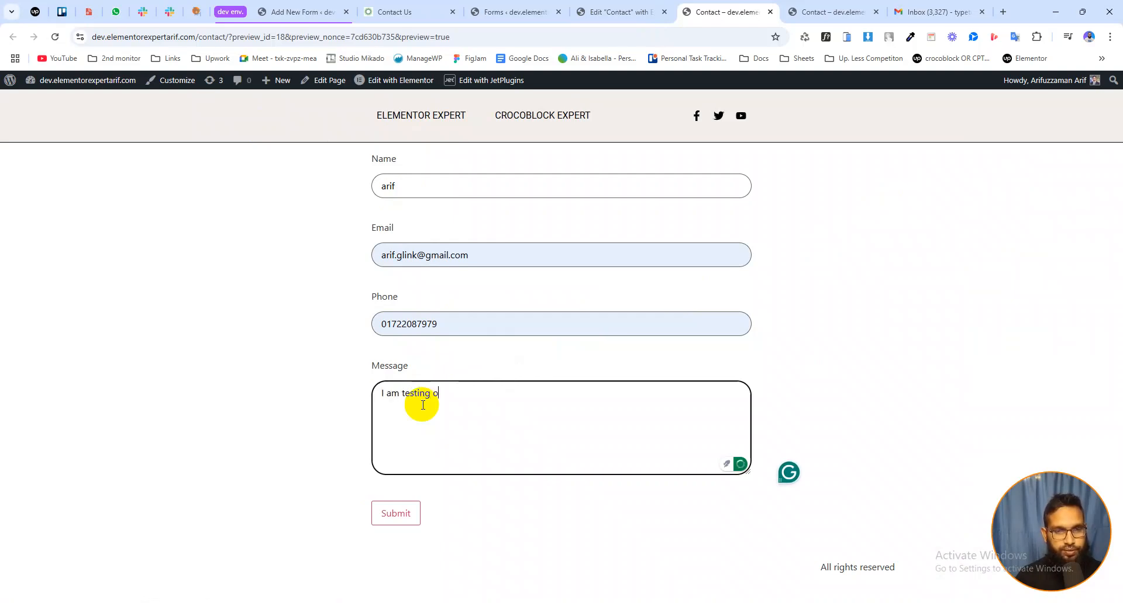
pyautogui.click(396, 513)
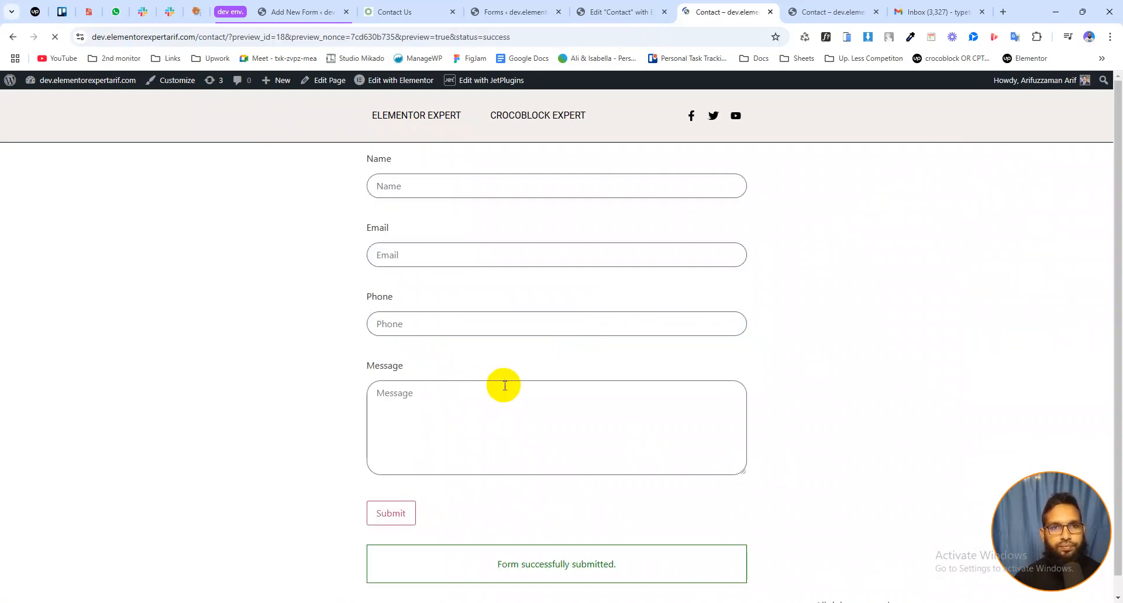
pyautogui.scroll(-1, 543, 467)
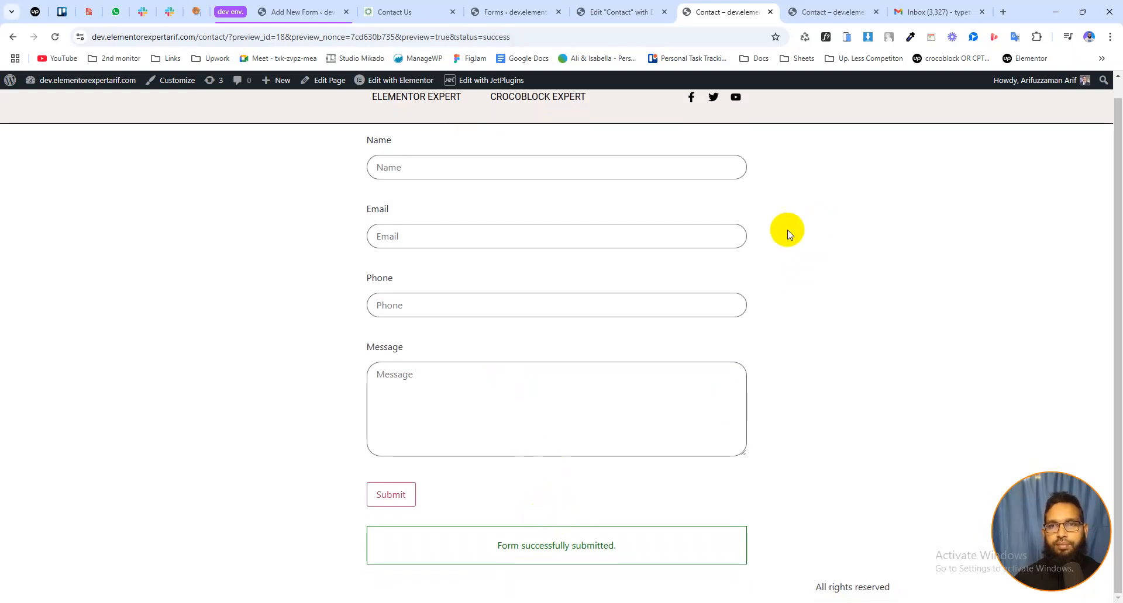
# Step: Switch to Gmail, refresh the inbox, look in the Spam folder and open the "New mail" notification to check its content
pyautogui.click(921, 12)
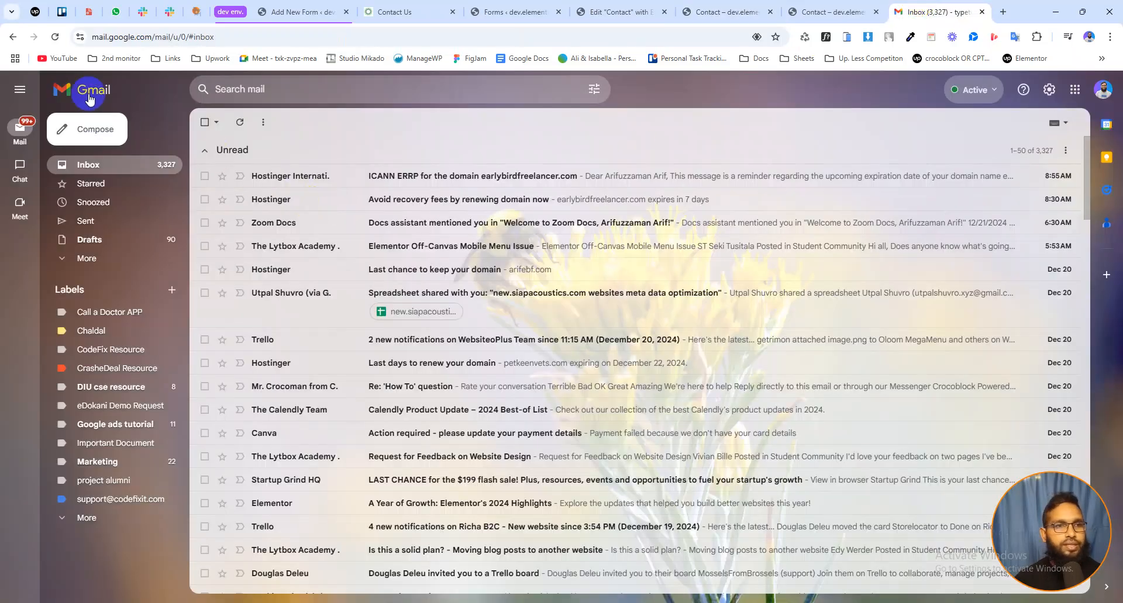
pyautogui.click(57, 36)
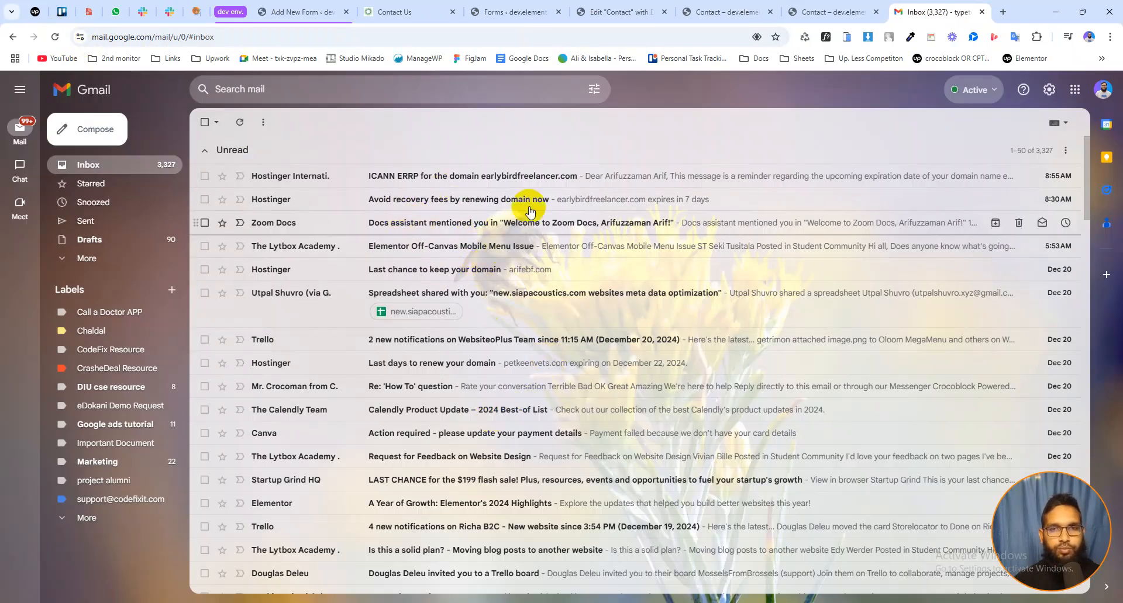
pyautogui.click(86, 258)
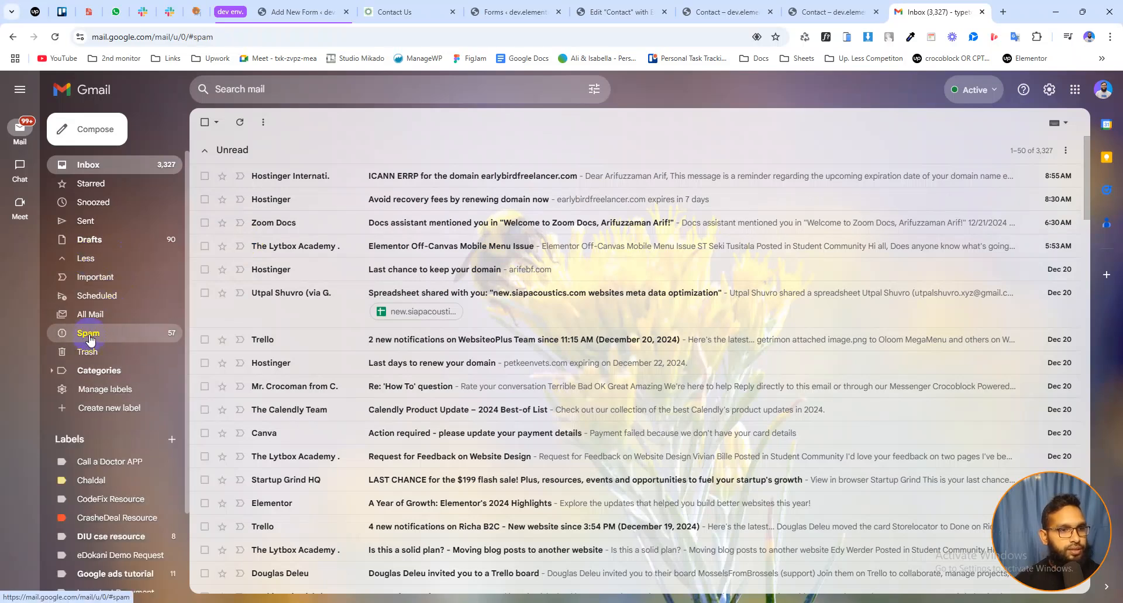
pyautogui.click(87, 333)
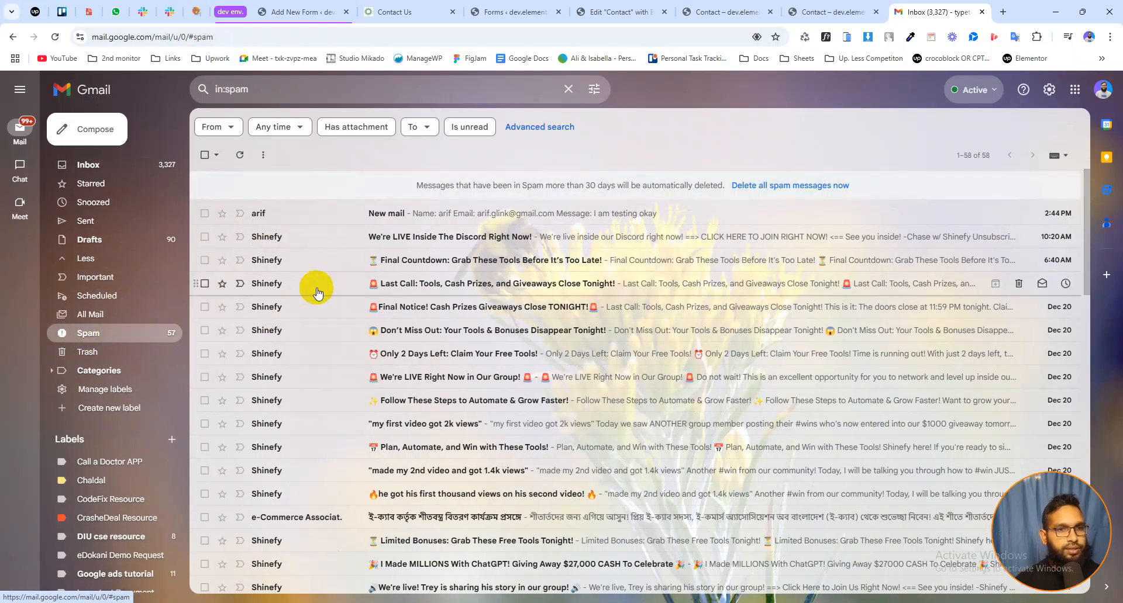
pyautogui.click(419, 213)
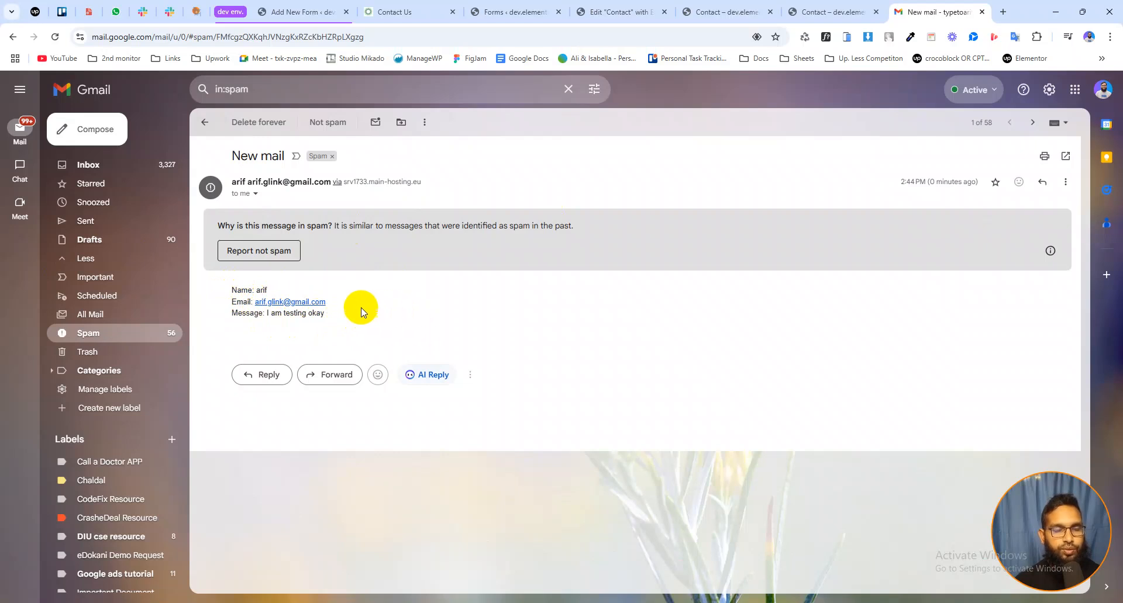
# Step: Return to the Gmail inbox and switch back to the New contact form editor
pyautogui.click(98, 172)
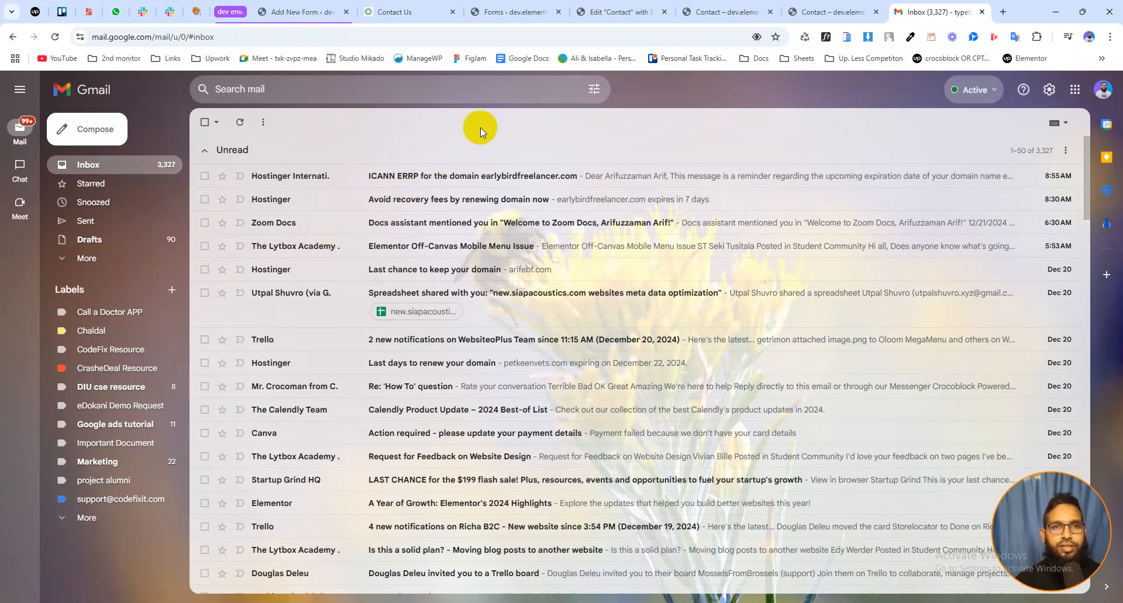
pyautogui.click(304, 10)
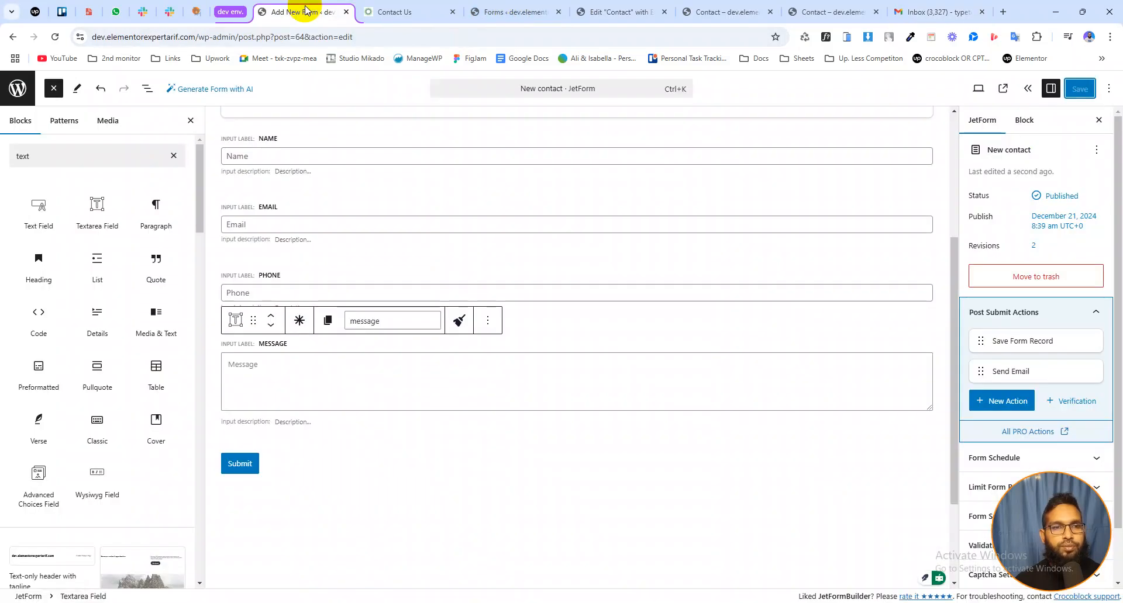